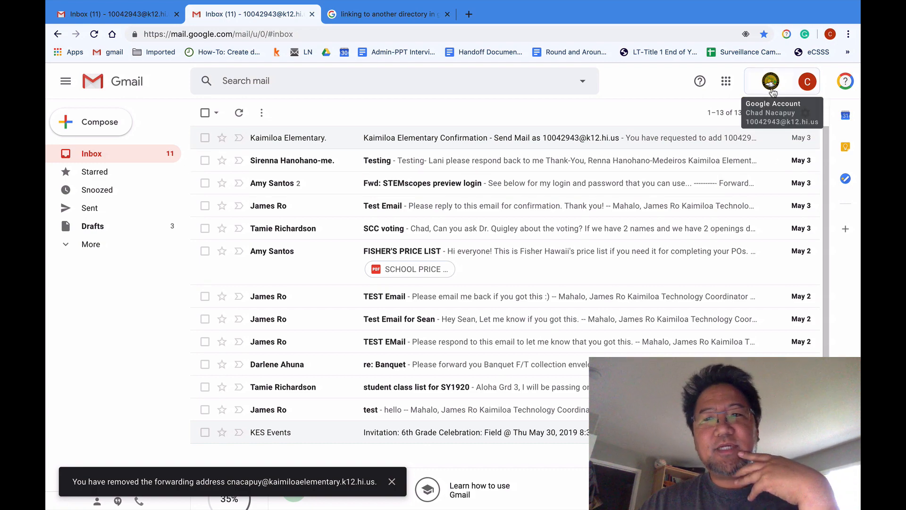
- Switch between the desktops holding the student and the other account's Gmail inboxes
key("ctrl+Left")
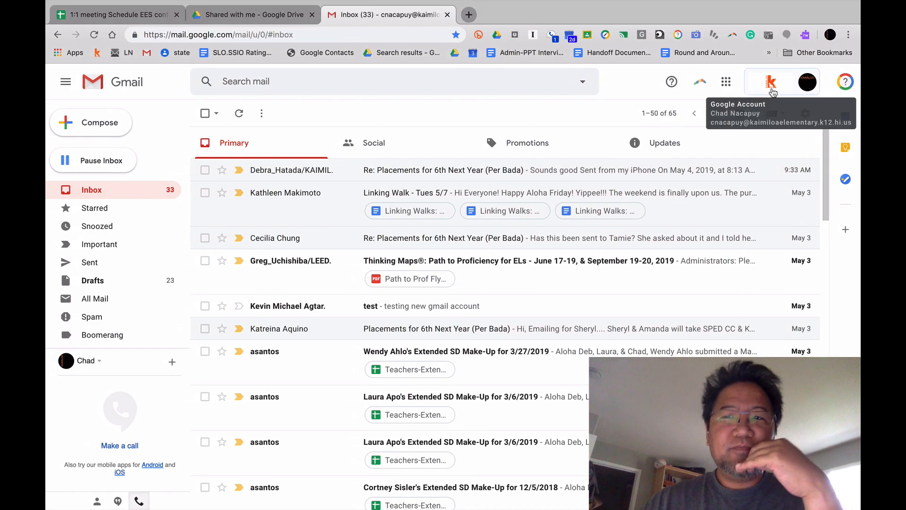
key("ctrl+Right")
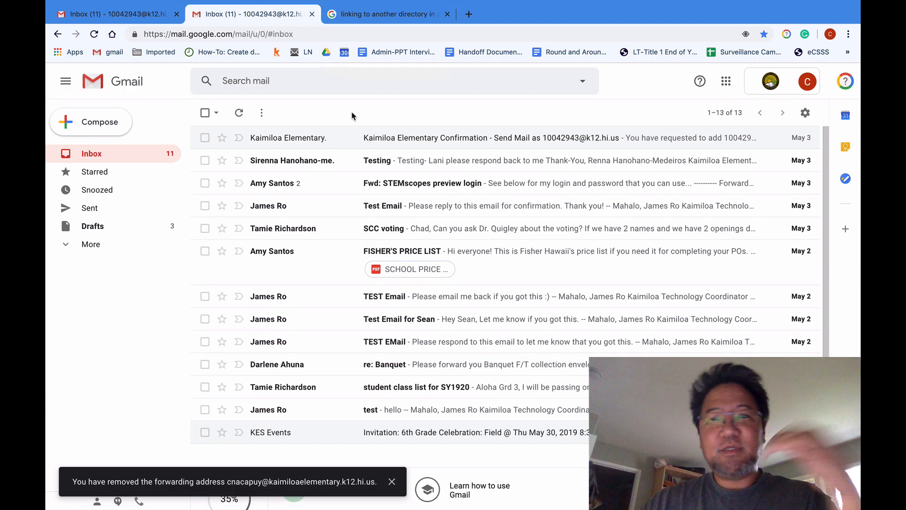
key("ctrl+Right")
key("ctrl+Left")
key("ctrl+Right")
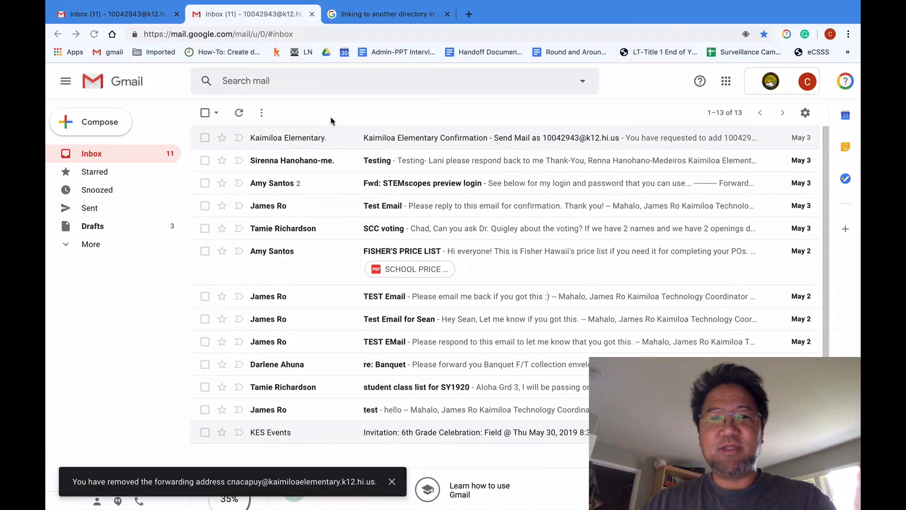
key("ctrl+Left")
key("ctrl+Right")
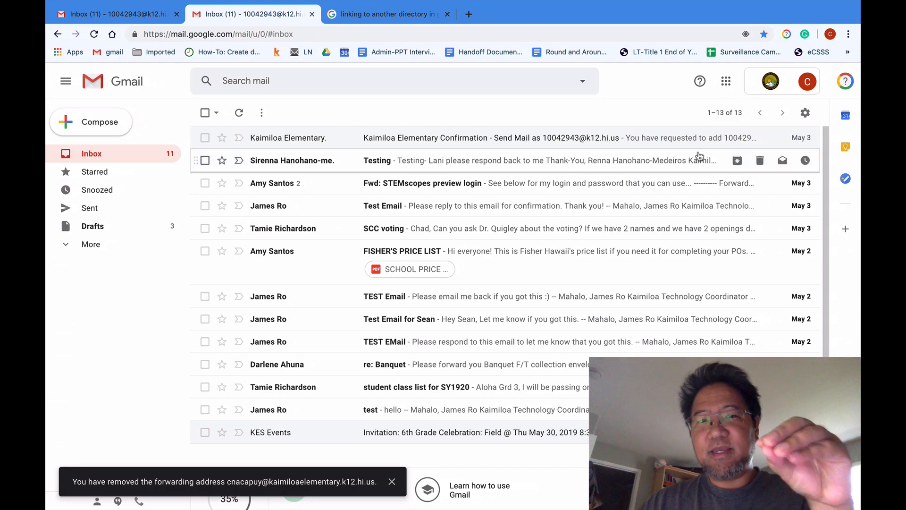
key("ctrl+Left")
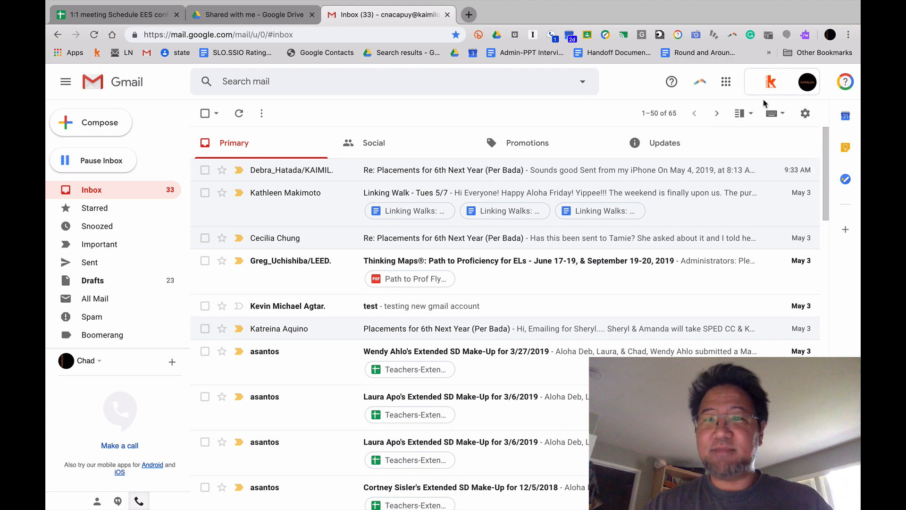
key("ctrl+Right")
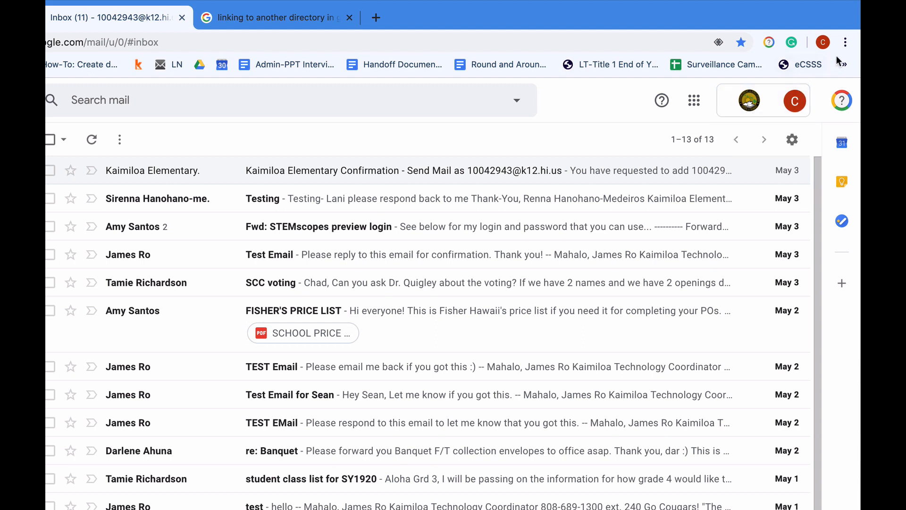
- In Forwarding and POP/IMAP settings, add the staff school address as a forwarding address
left_click(792, 141)
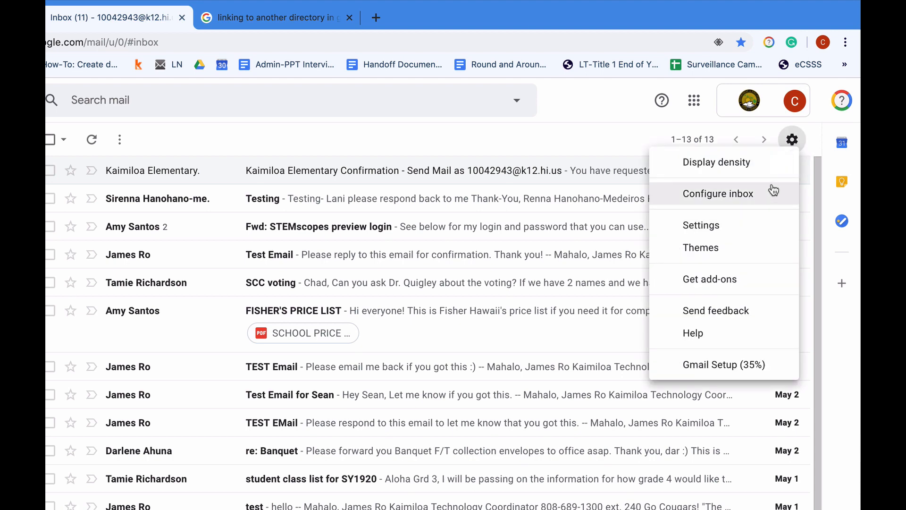
left_click(737, 238)
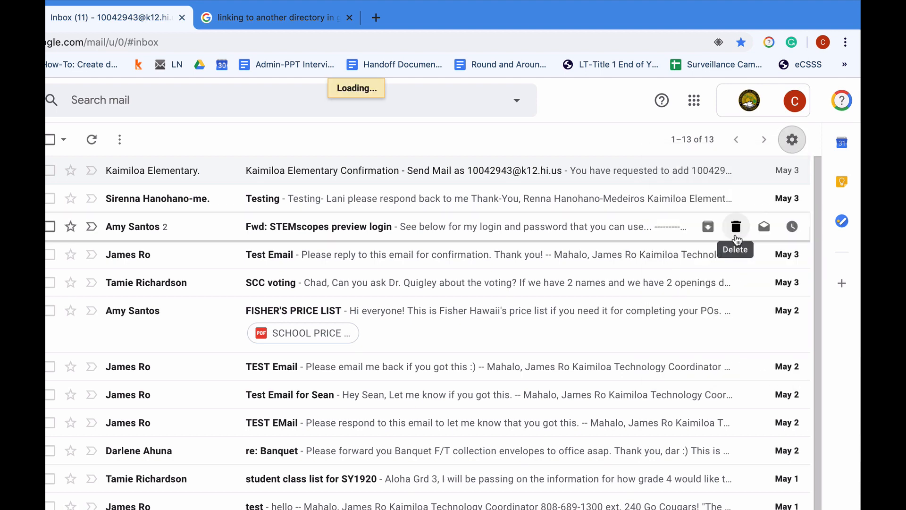
left_click(459, 172)
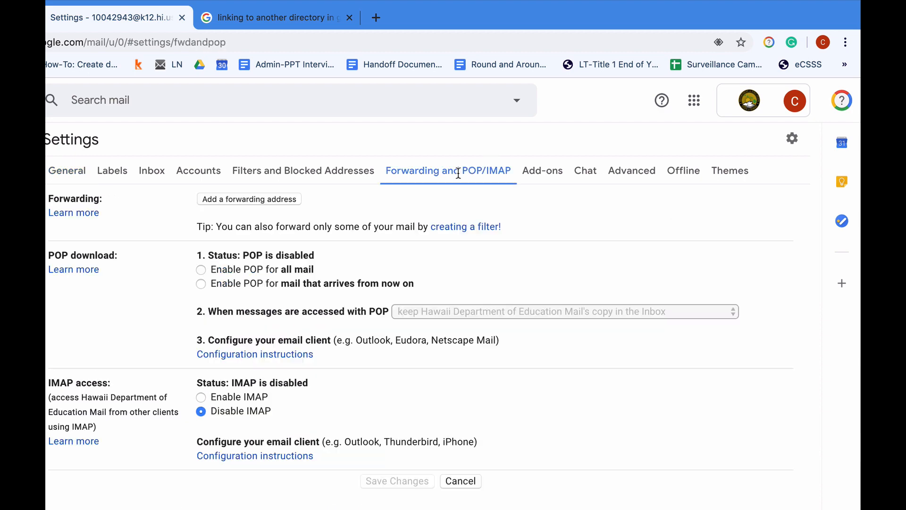
left_click(249, 200)
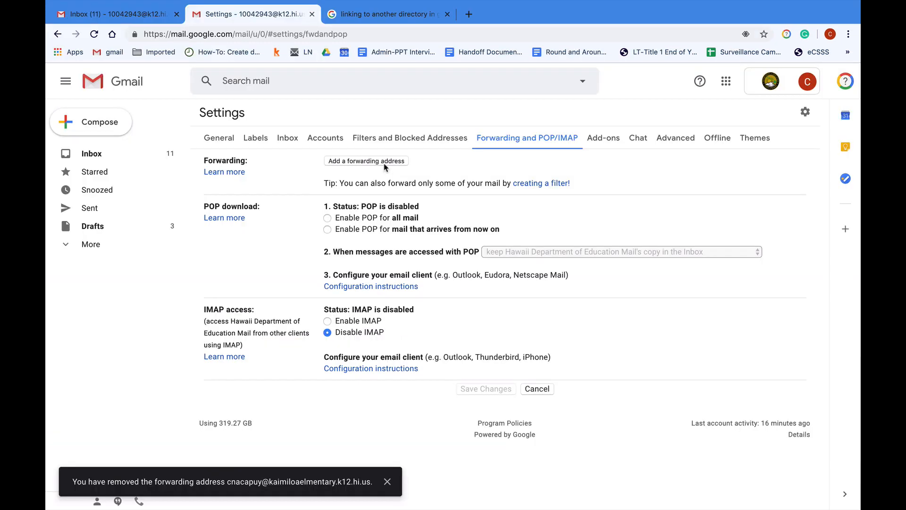
left_click(271, 202)
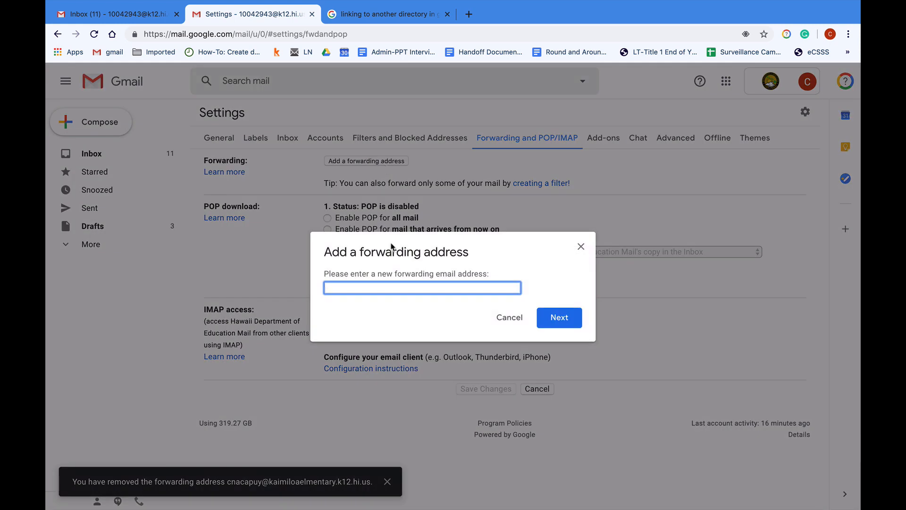
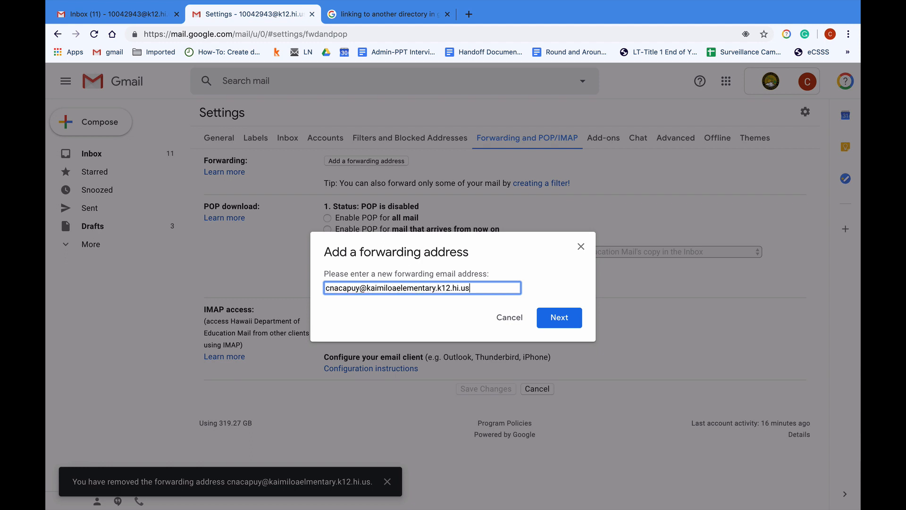
key("Return")
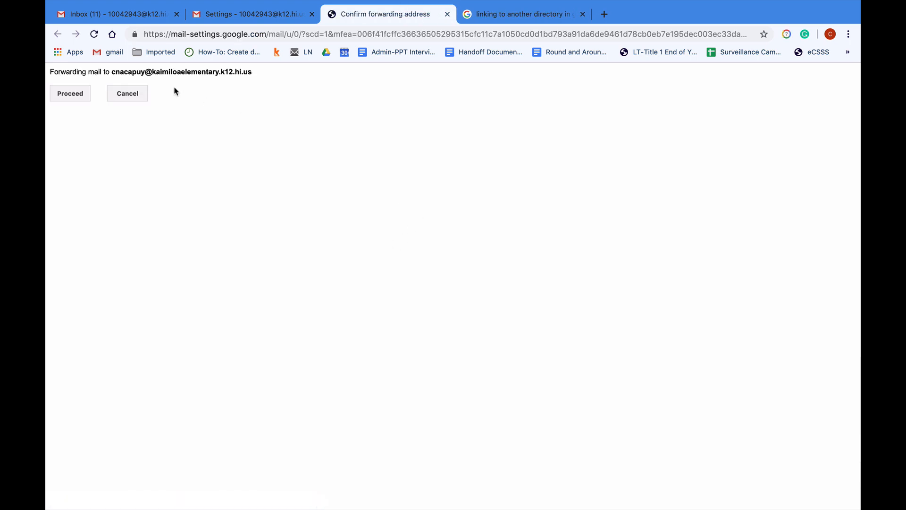
- Confirm the new address, forward a copy of incoming mail to it, archive Gmail's copy, and save
left_click(79, 94)
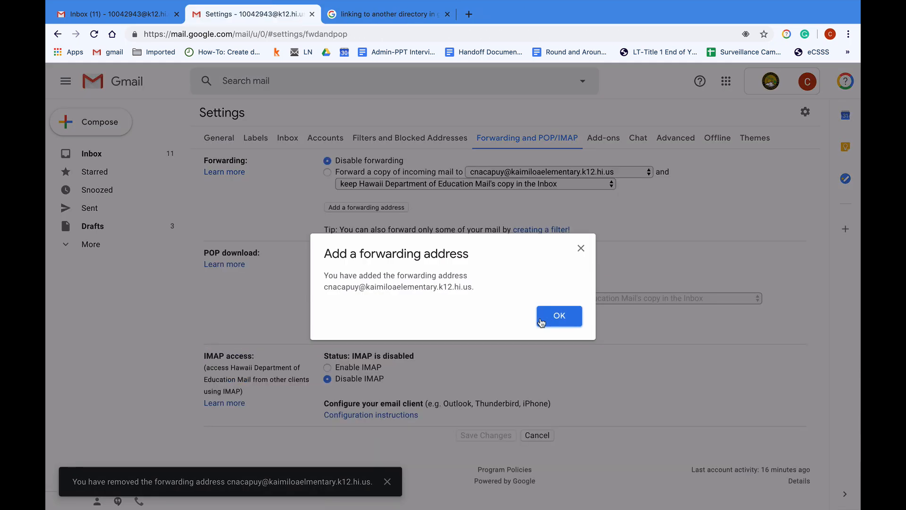
left_click(542, 322)
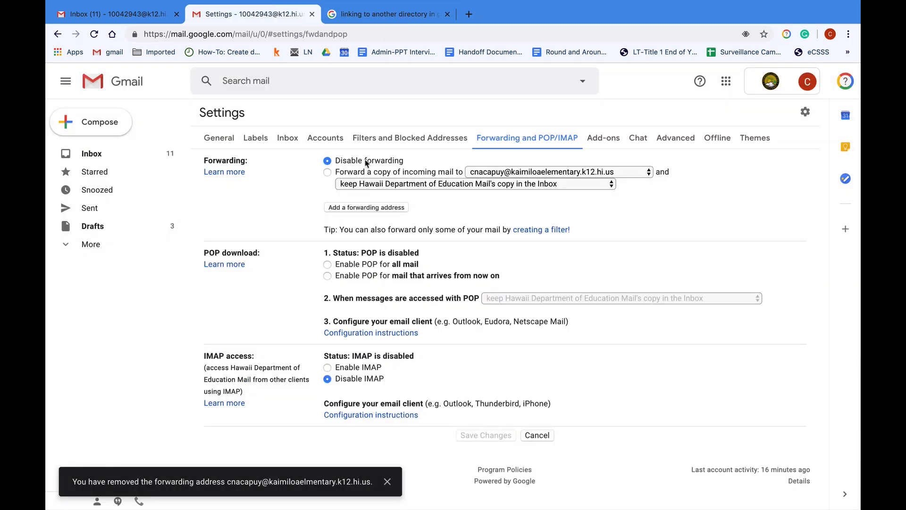
left_click(327, 172)
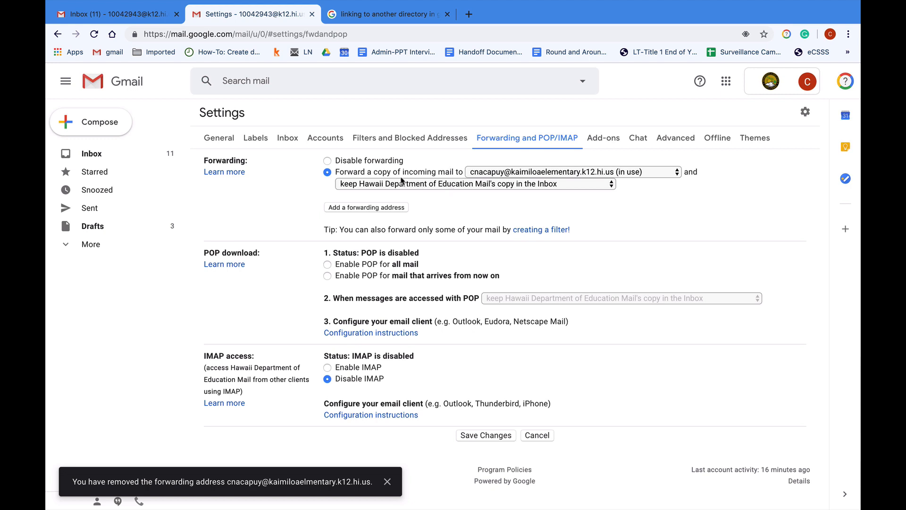
left_click(438, 185)
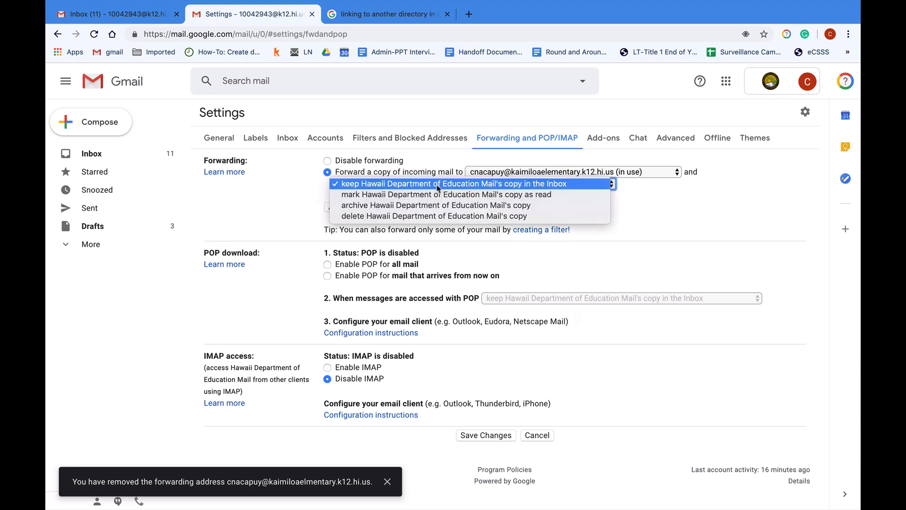
left_click(376, 205)
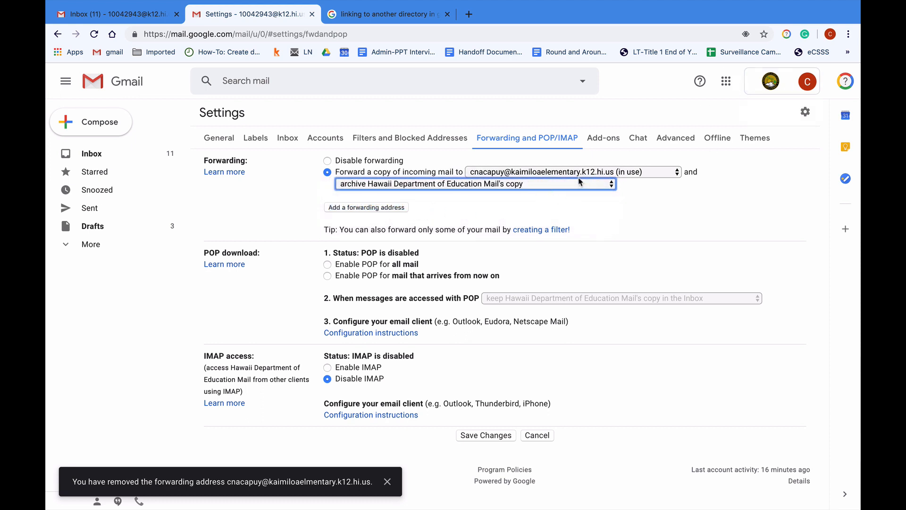
left_click(470, 435)
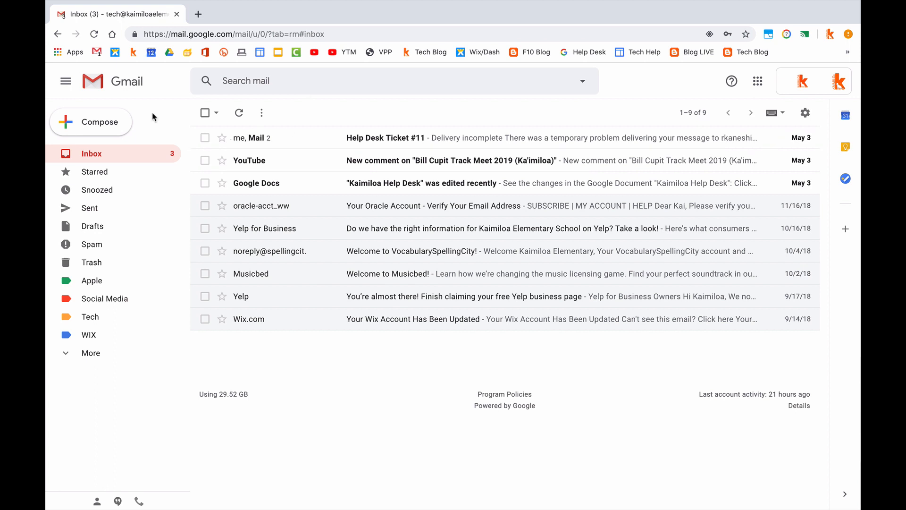
- Compose and send a message with subject 'test' to the staff k12 address
left_click(118, 121)
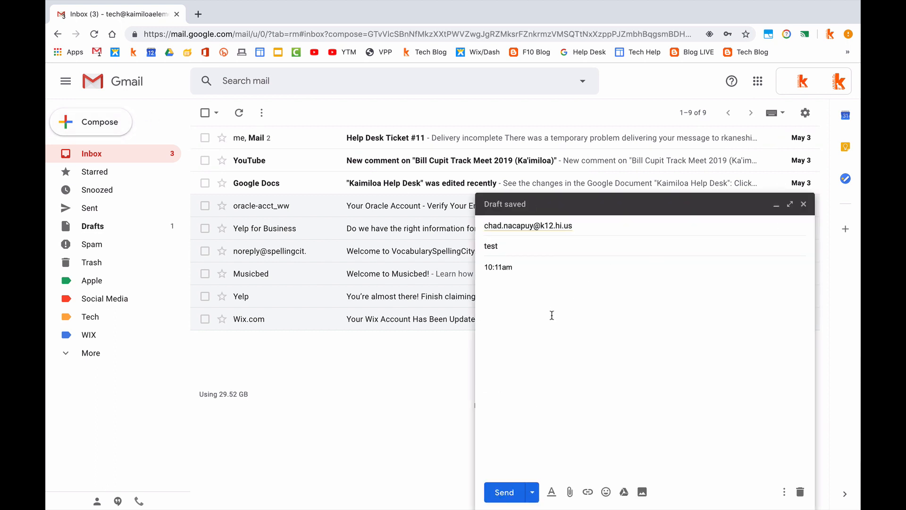
left_click(500, 491)
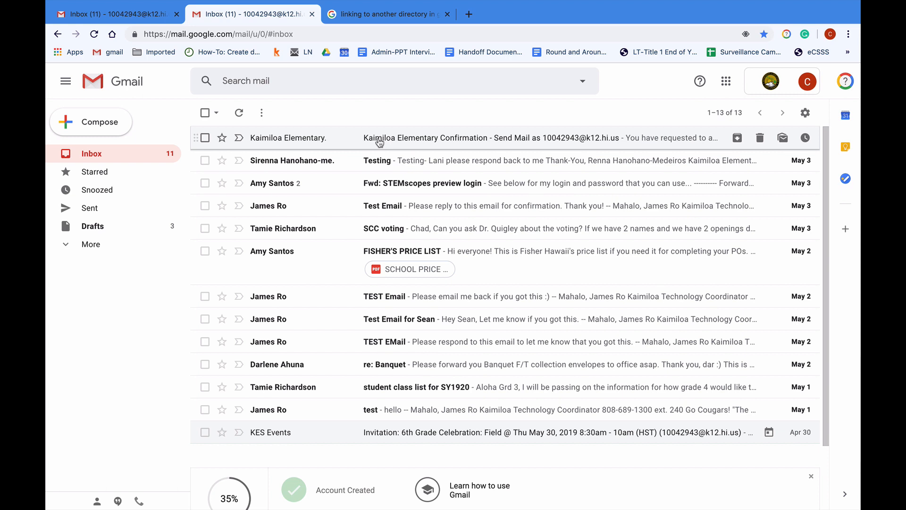
left_click(69, 245)
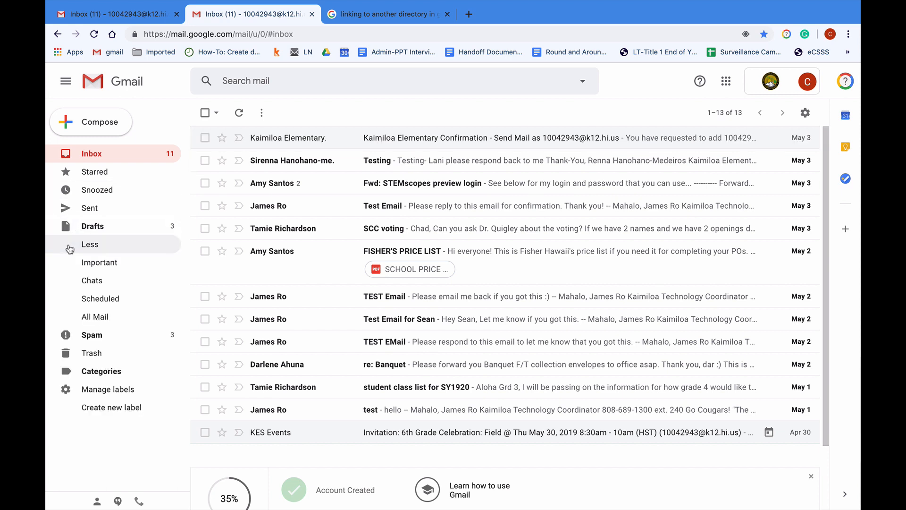
left_click(82, 316)
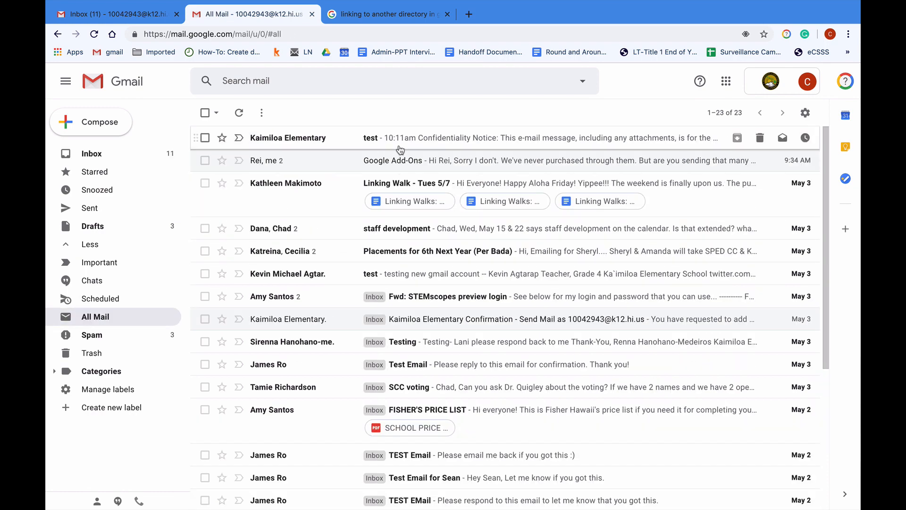
key("ctrl+Left")
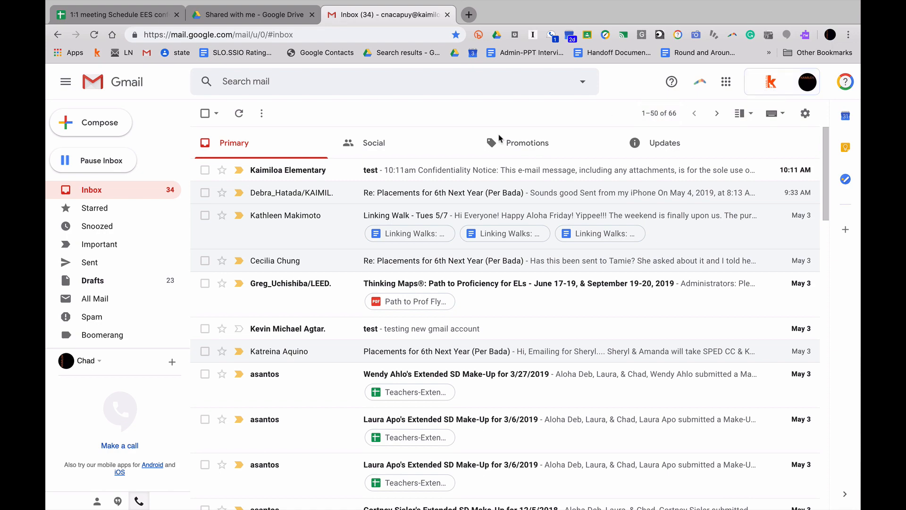
key("ctrl+Right")
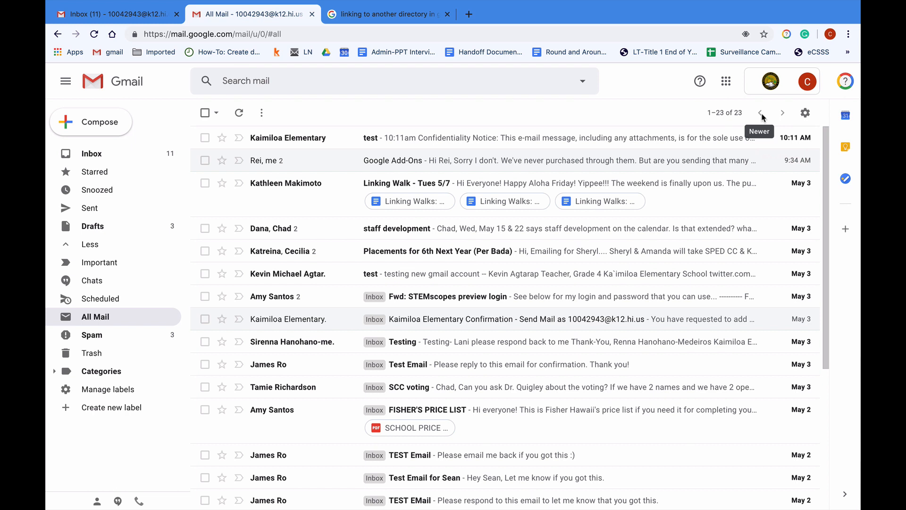
key("ctrl+Left")
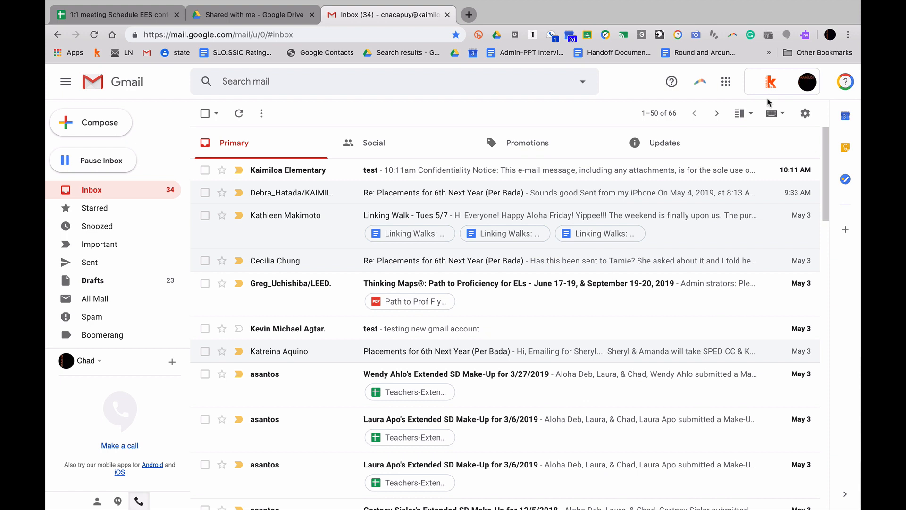
- Open the 'test' message from Kaimiloa Elementary and start a reply with its From/To fields expanded
left_click(689, 169)
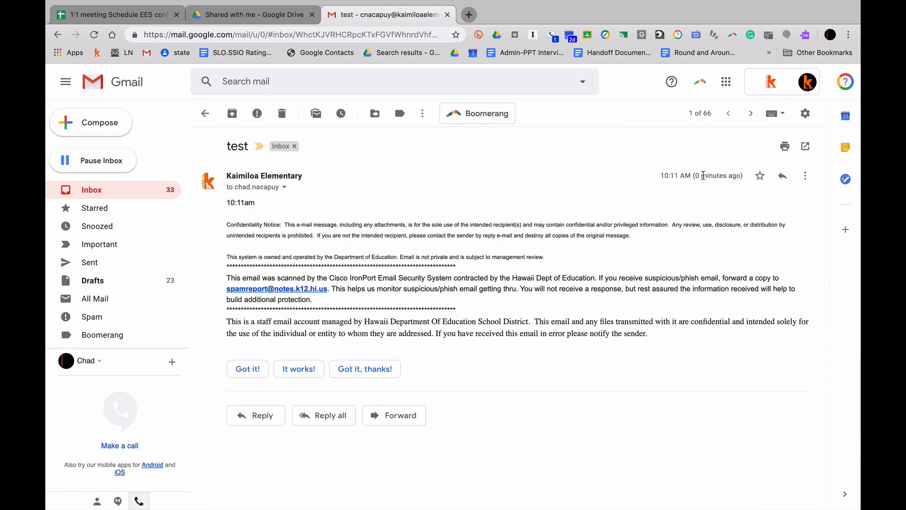
left_click(783, 176)
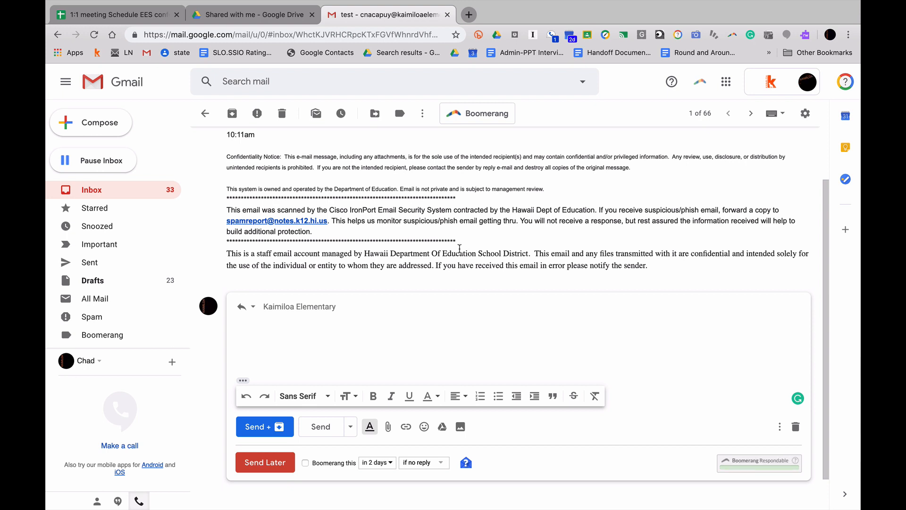
left_click(780, 434)
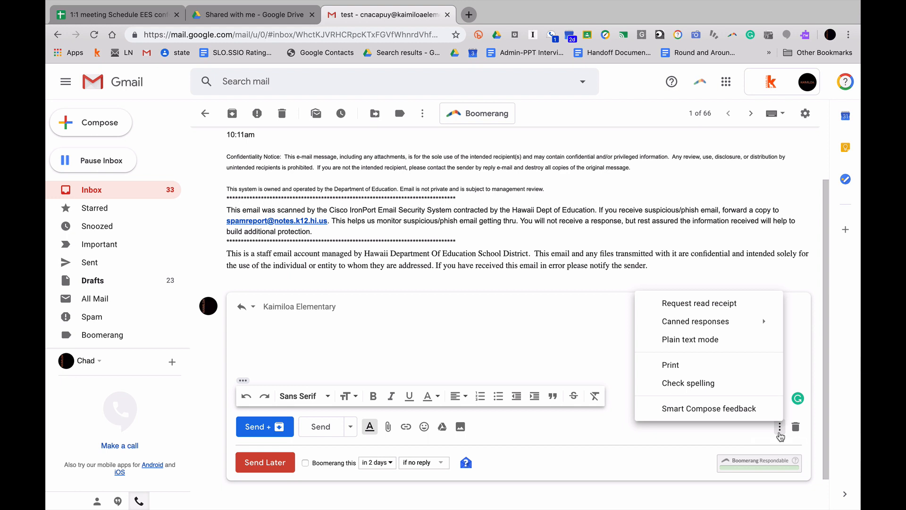
left_click(539, 329)
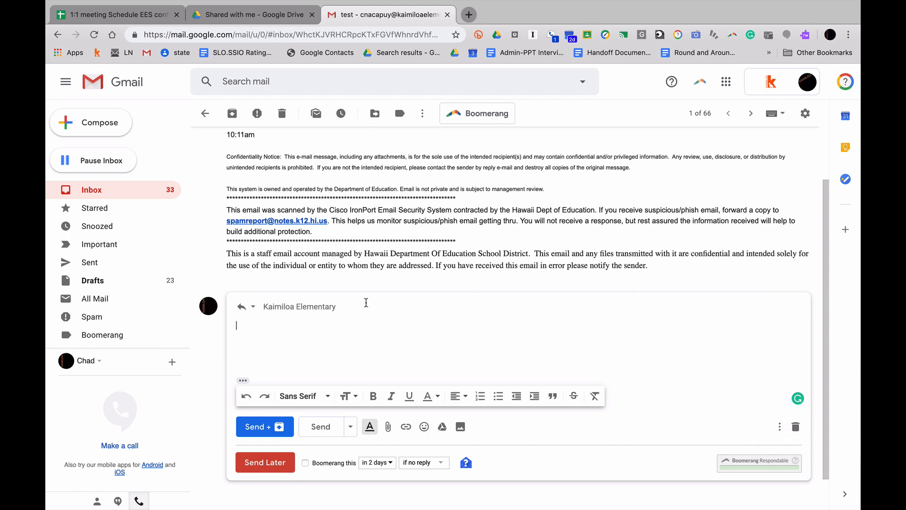
left_click(344, 305)
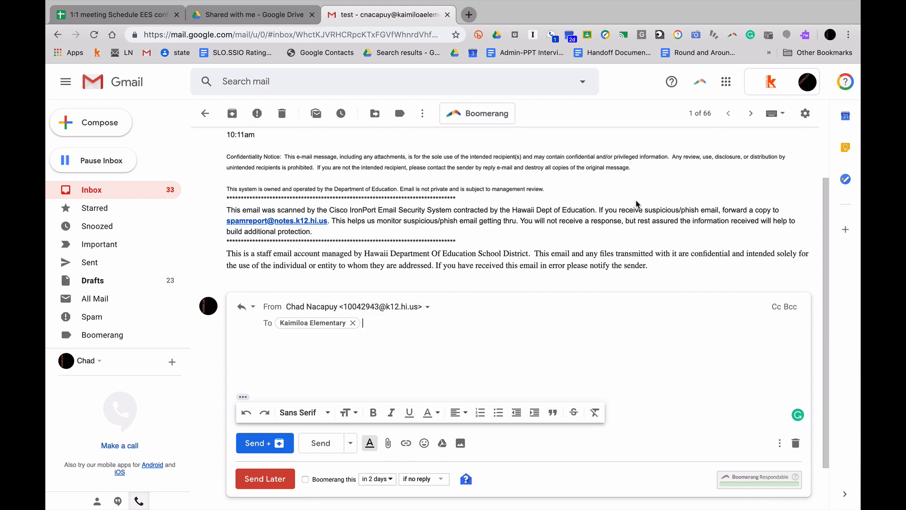
scroll(637, 203, "up", 2)
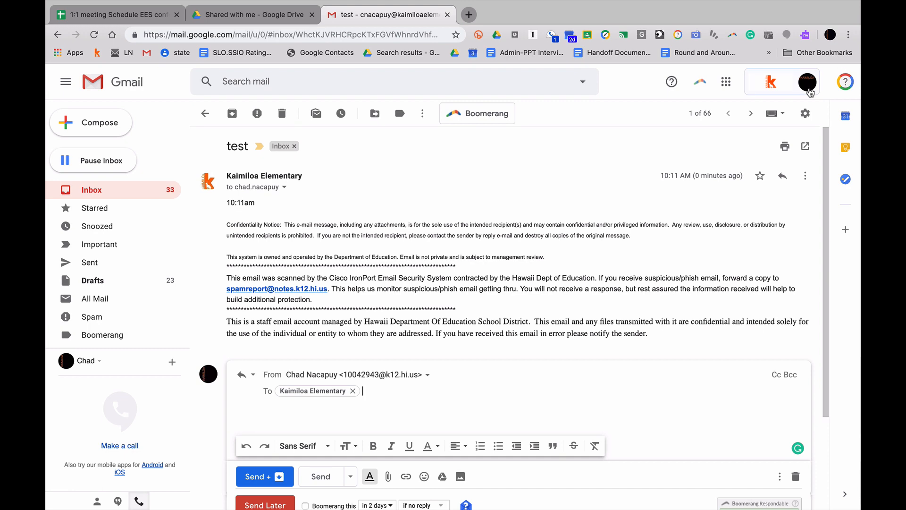
- In Settings > Accounts, add the staff k12.hi.us address as a send-as alias and continue to SMTP setup
left_click(805, 114)
left_click(769, 182)
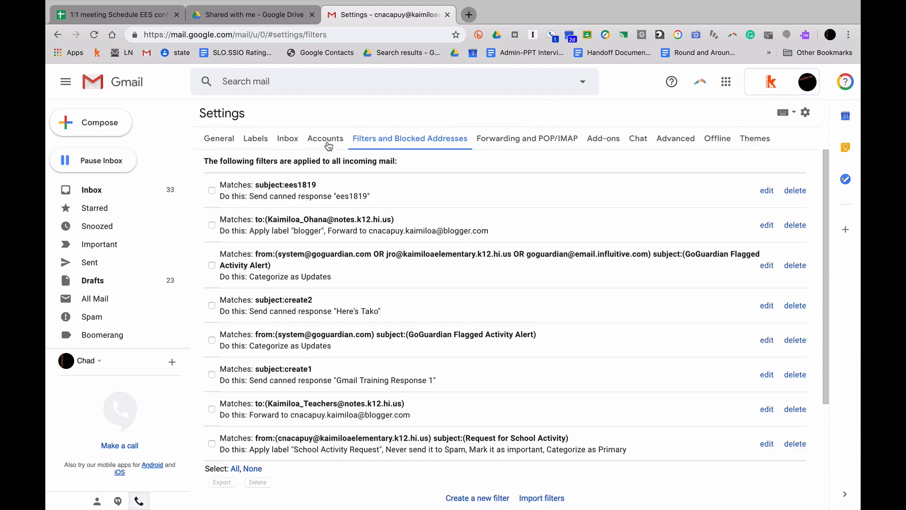
left_click(328, 140)
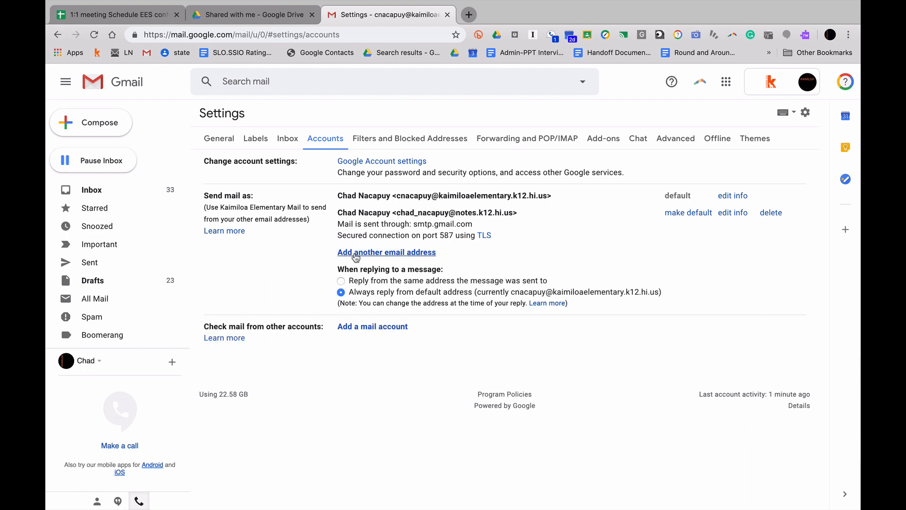
left_click(356, 257)
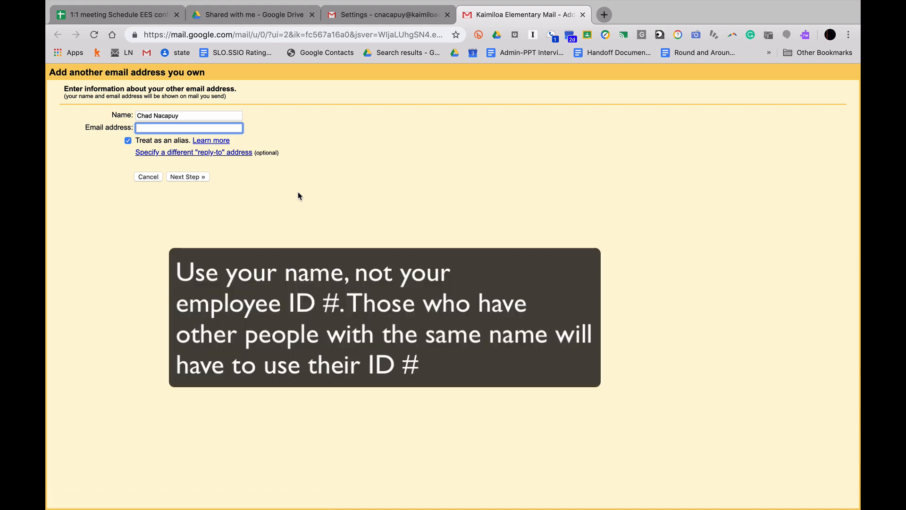
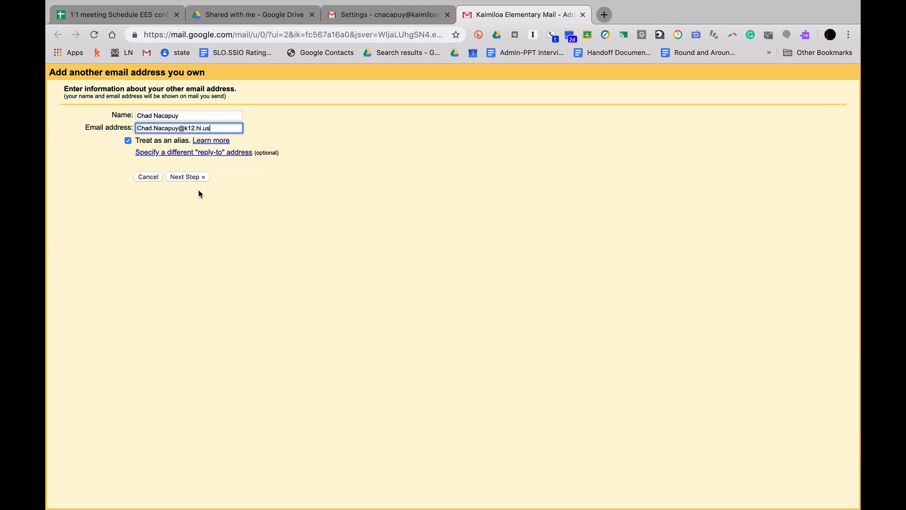
left_click(191, 177)
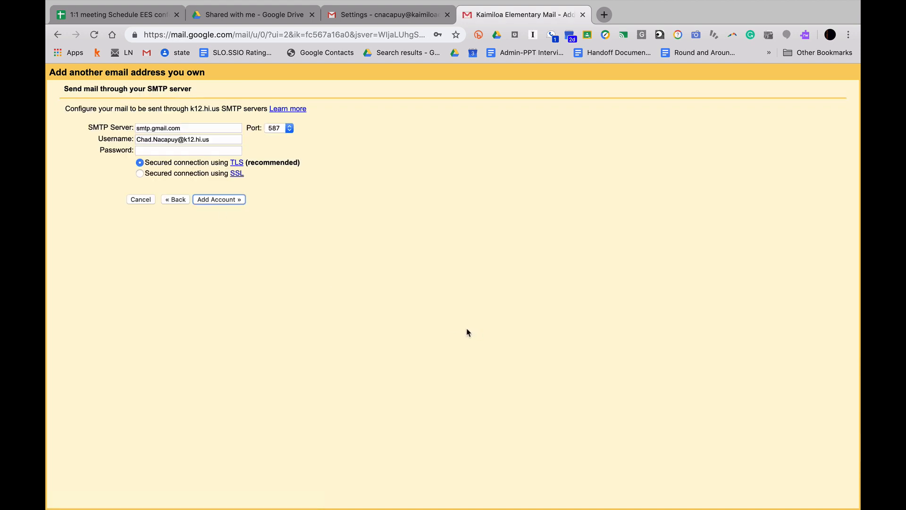
- Fill the SMTP username and password from the saved school login, keep TLS, and add the account
left_click(195, 140)
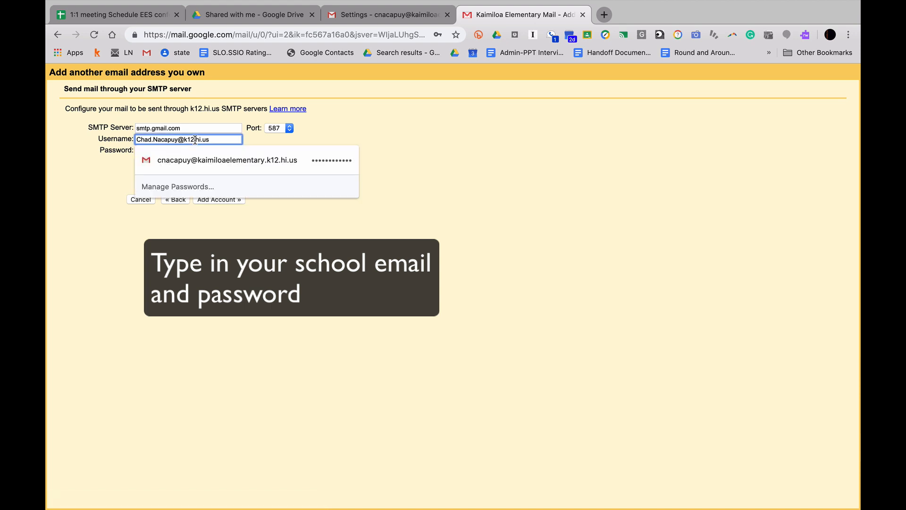
triple_click(195, 140)
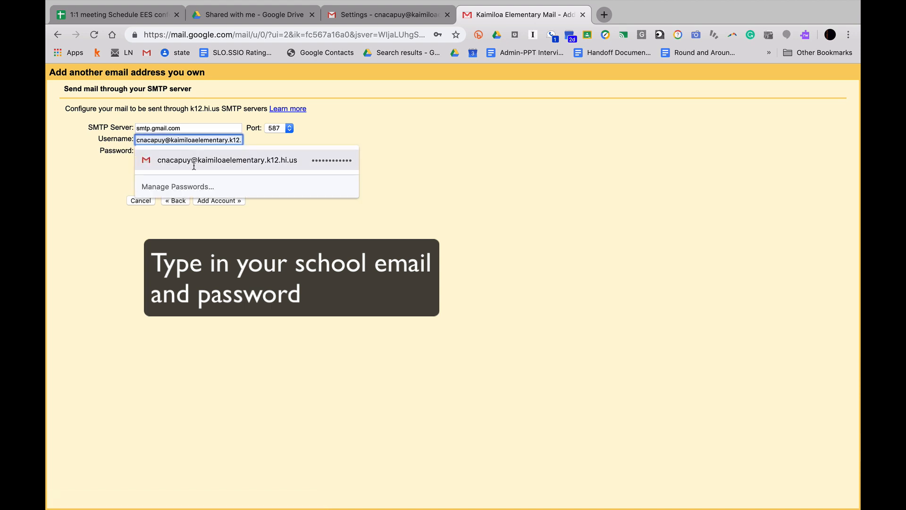
left_click(194, 163)
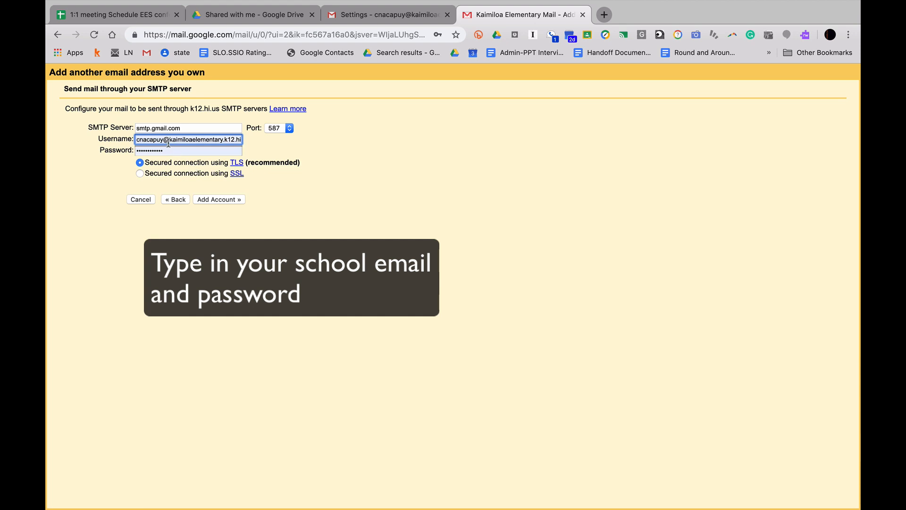
left_click(207, 199)
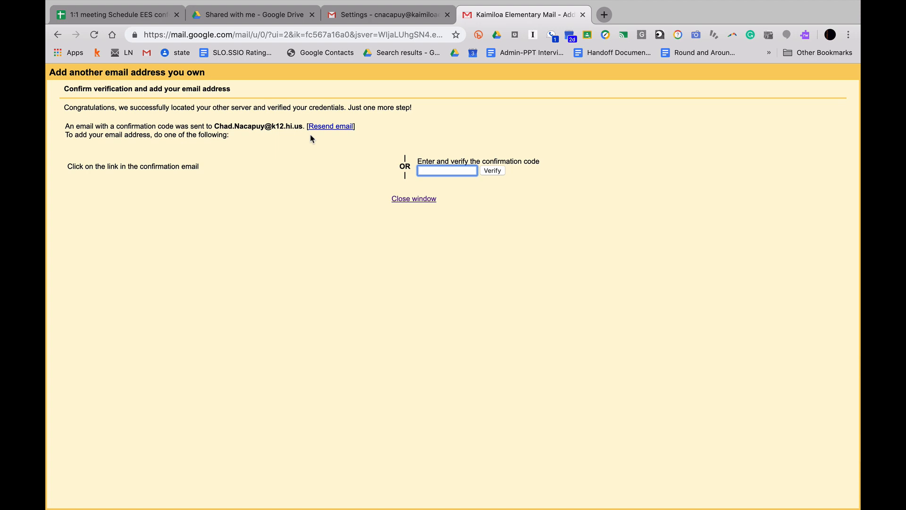
- Copy the confirmation code from the Kaimiloa Elementary Confirmation email in the k12 account
key("ctrl+Right")
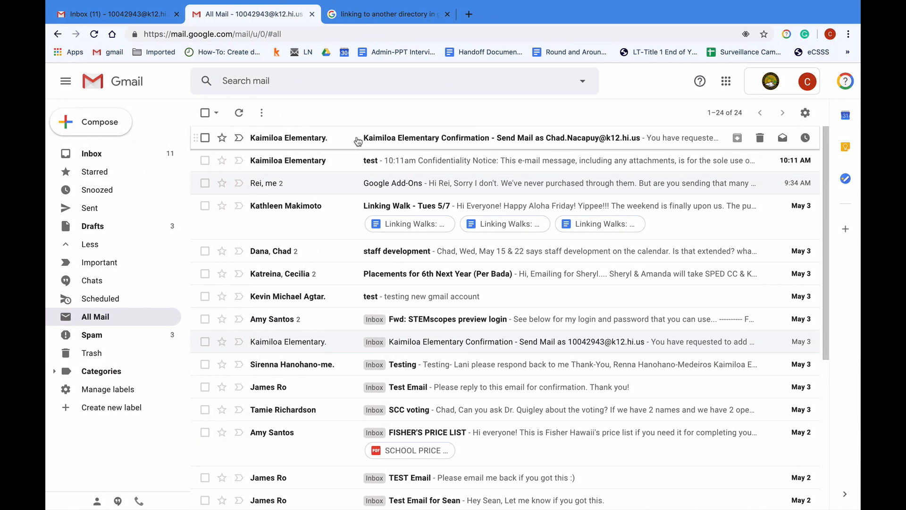
left_click(481, 138)
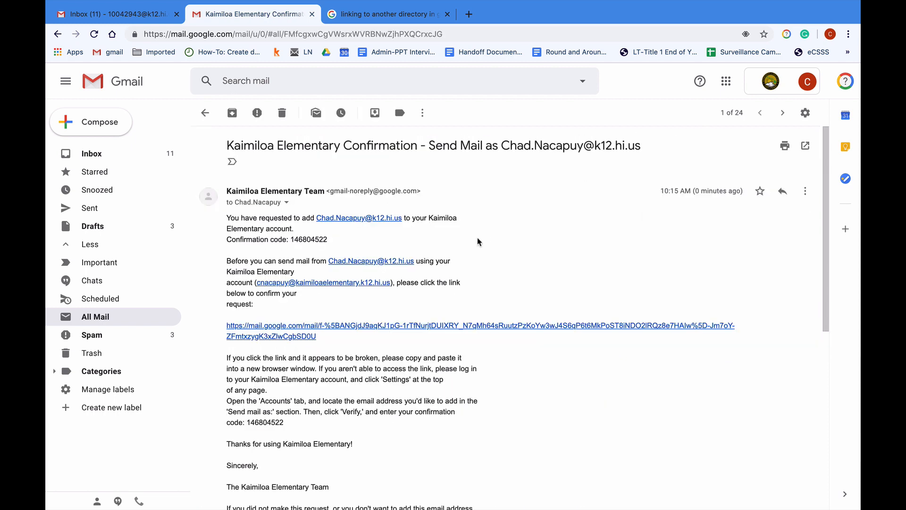
double_click(309, 235)
left_click(309, 235)
double_click(309, 235)
key("super+c")
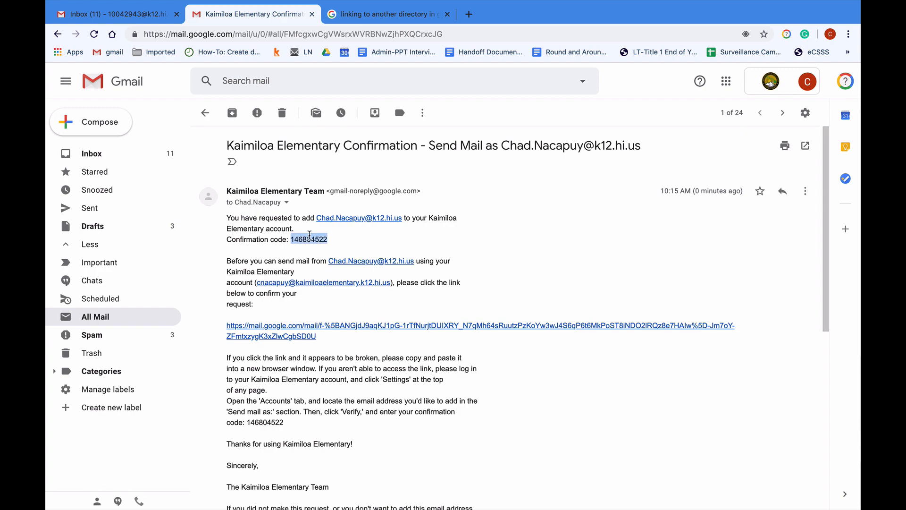
- Paste the confirmation code into the verification page and verify the k12.hi.us address
key("ctrl+Right")
key("ctrl+Right")
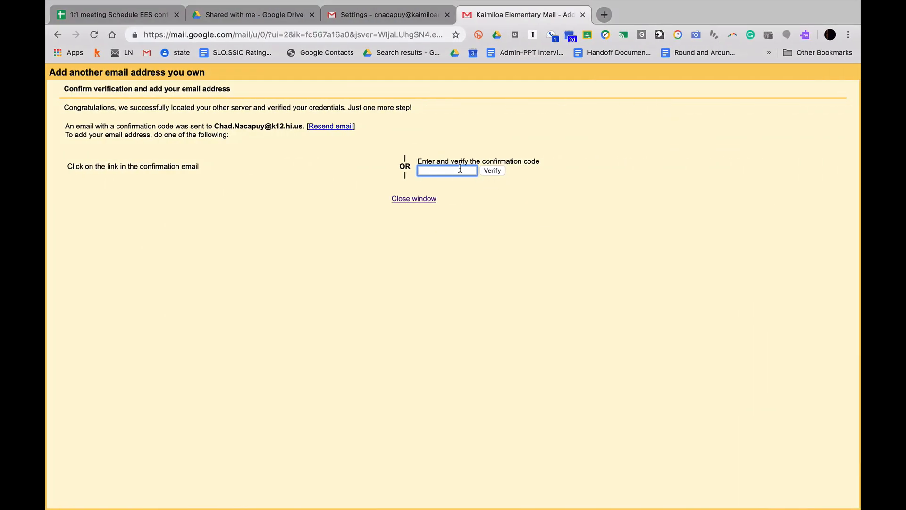
left_click(460, 169)
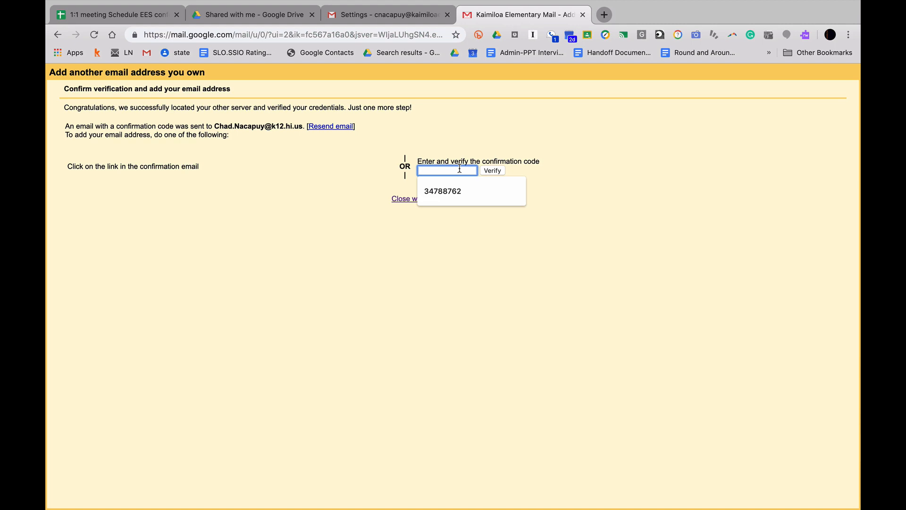
key("super+v")
left_click(492, 172)
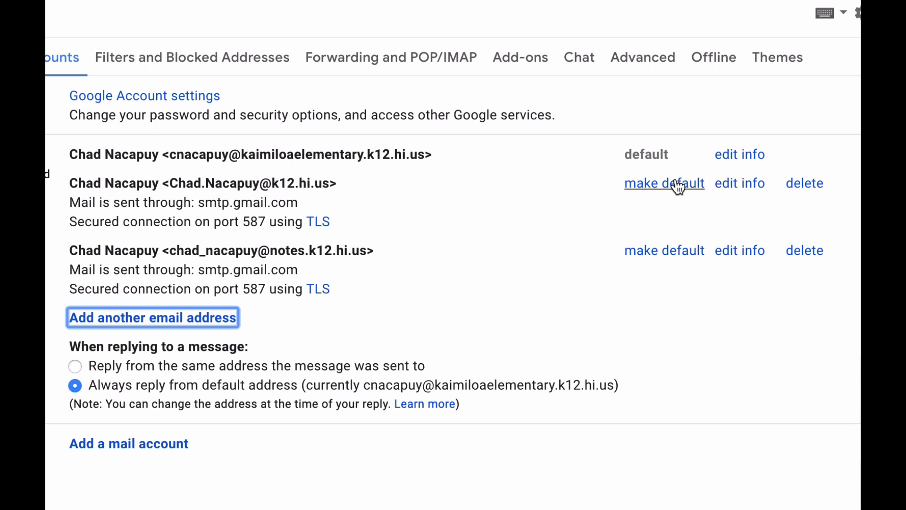
- Make the k12.hi.us alias the default sender and start a new message from it
left_click(678, 186)
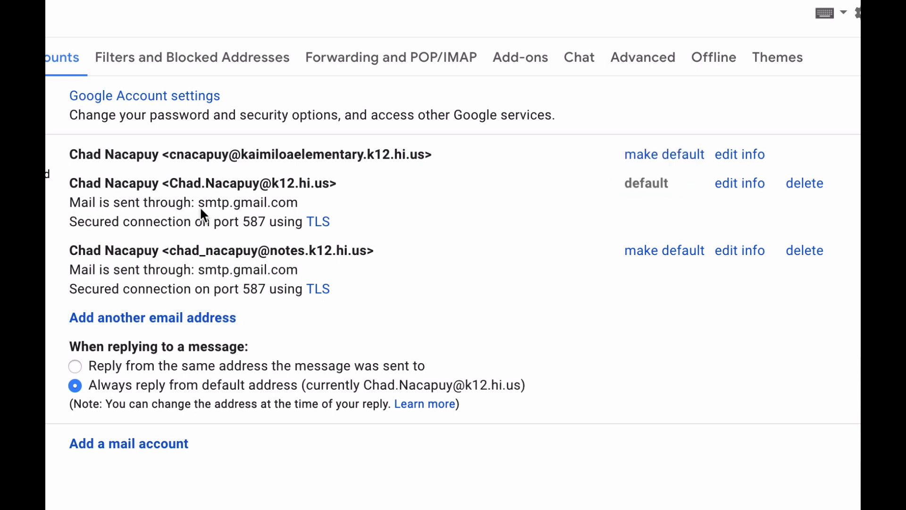
left_click(47, 38)
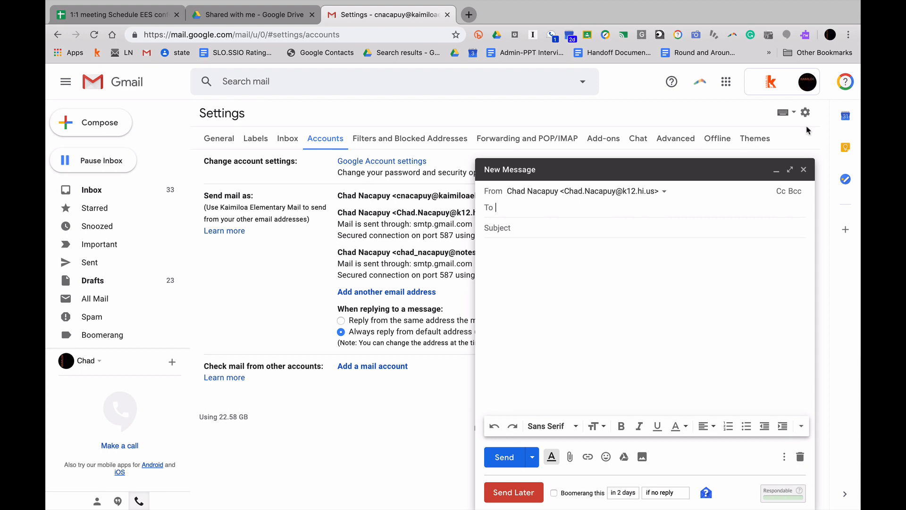
- Discard the draft, start a new one with the recipient's name in To, and open the staff directory
left_click(803, 169)
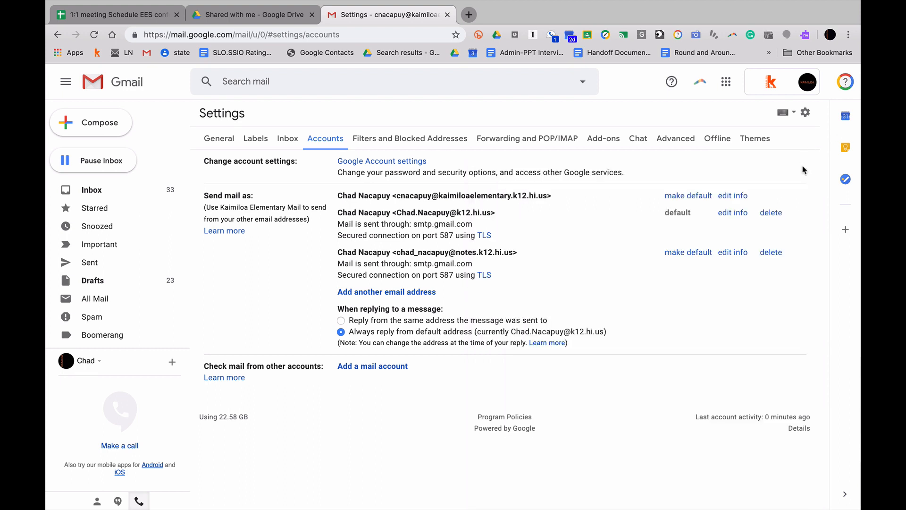
left_click(90, 122)
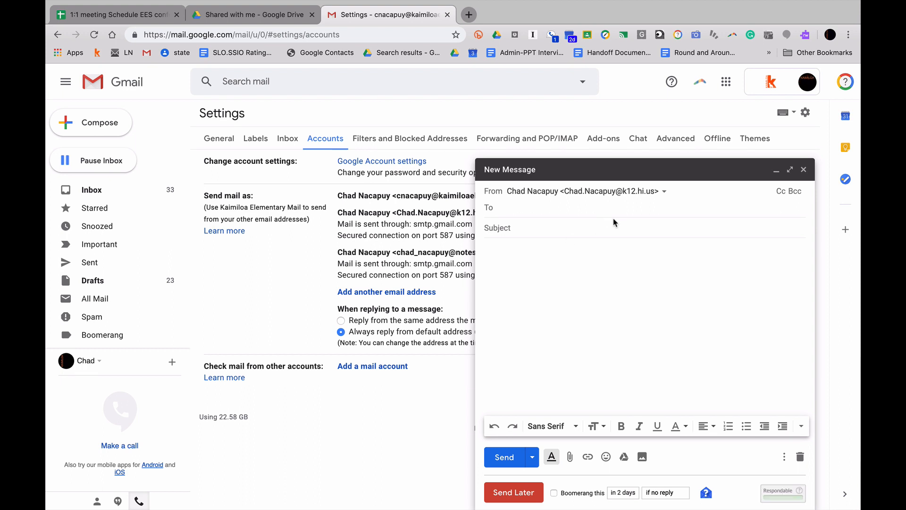
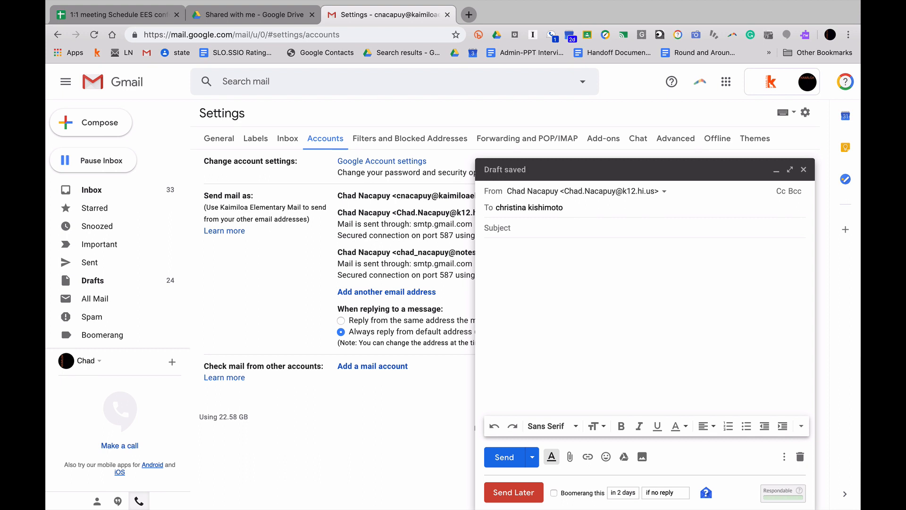
left_click(174, 55)
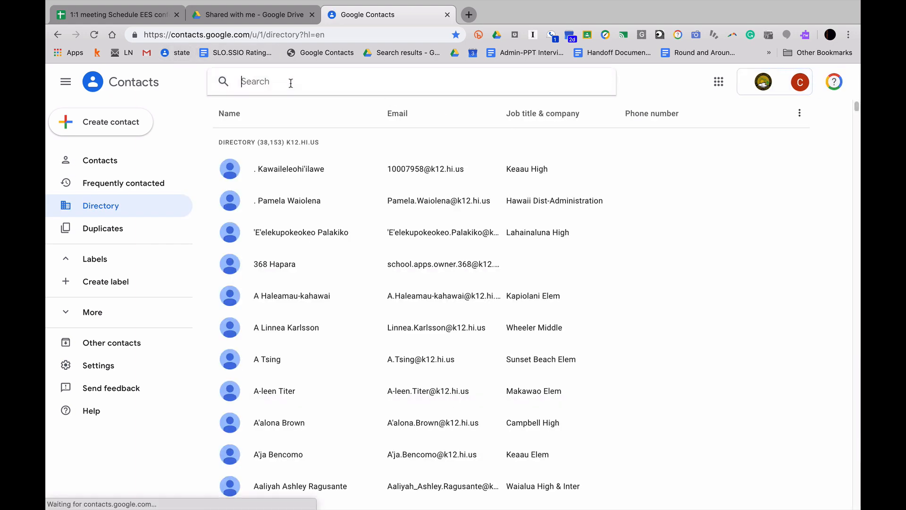
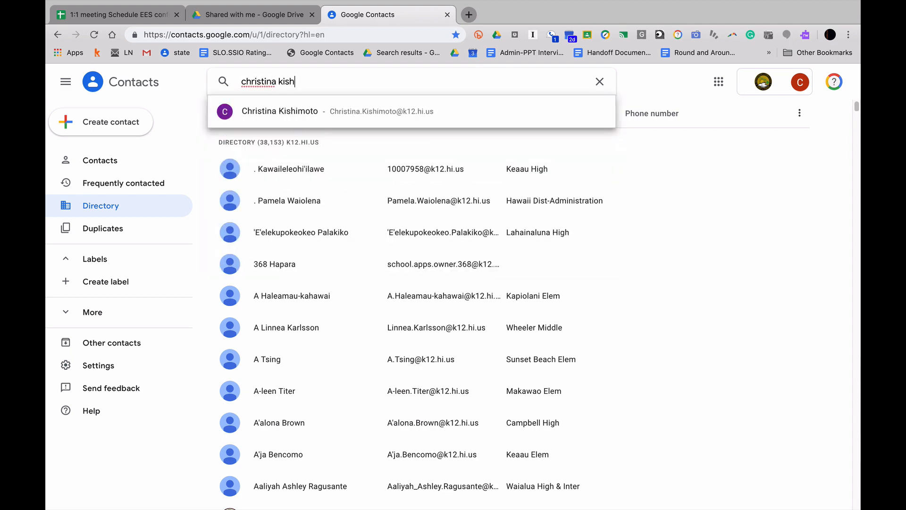
- Search the directory for the colleague, copy her k12.hi.us email from her card, and return to Gmail
left_click(347, 114)
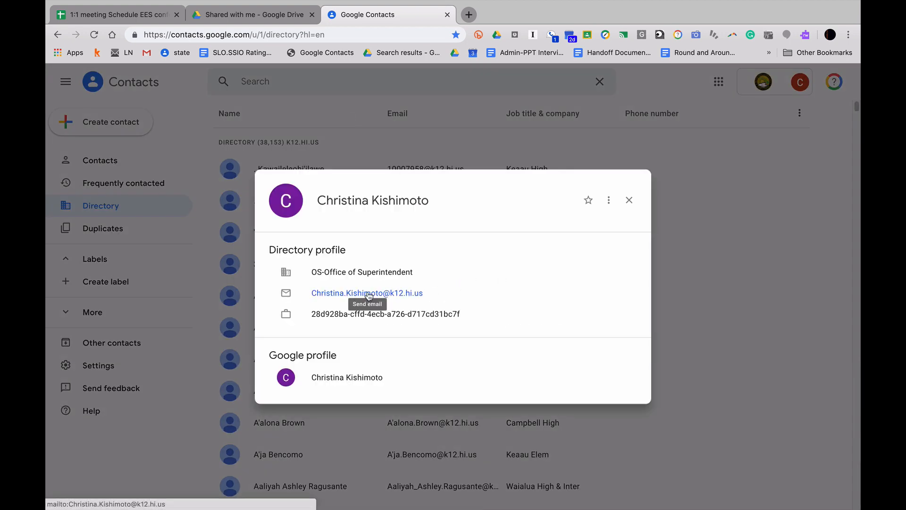
left_click_drag(433, 298, 296, 292)
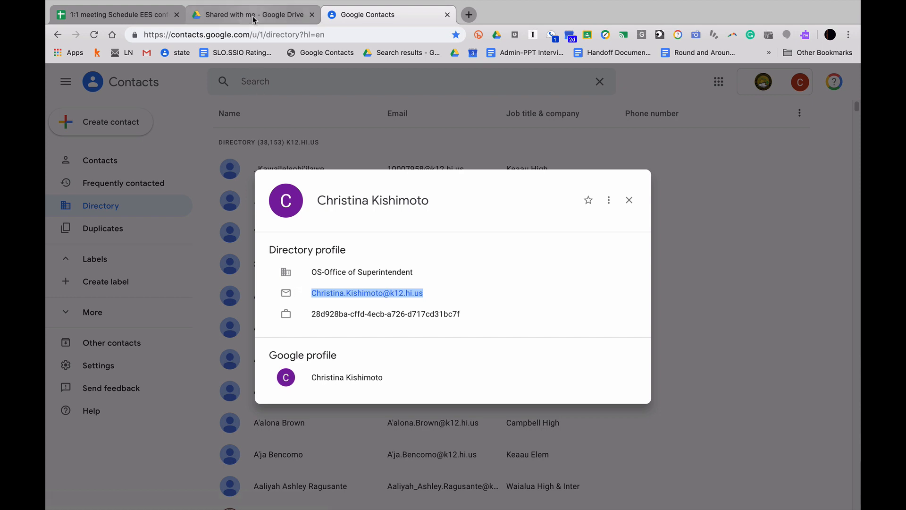
left_click(177, 70)
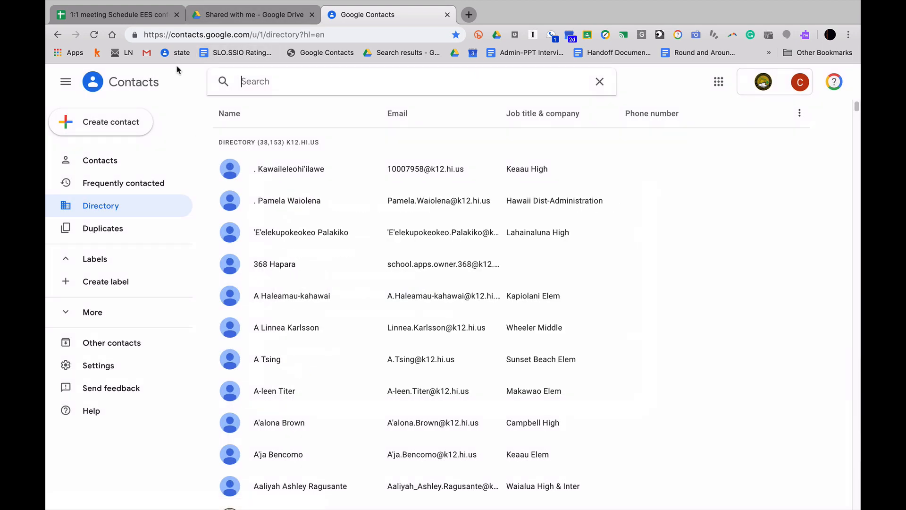
left_click(146, 53)
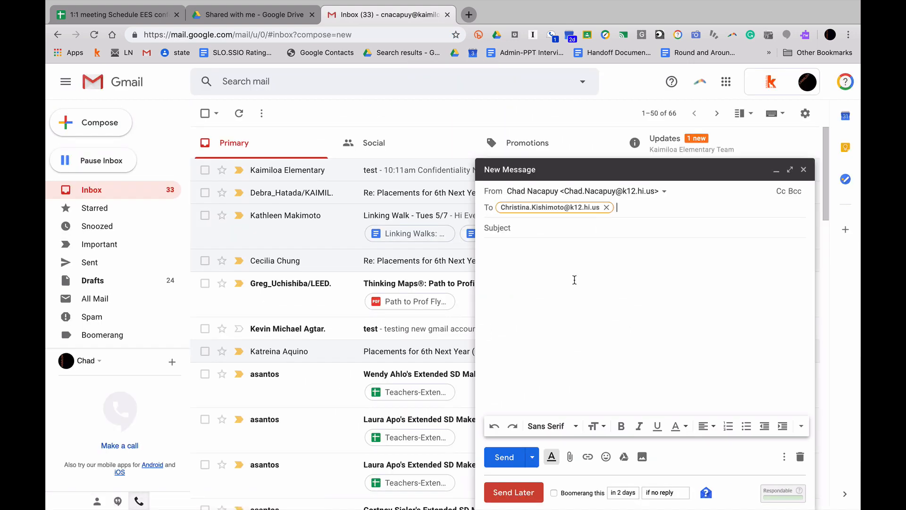
- Give the message the subject 'thanks for our new gmail account' and the body 'I love it!!!'
left_click(539, 231)
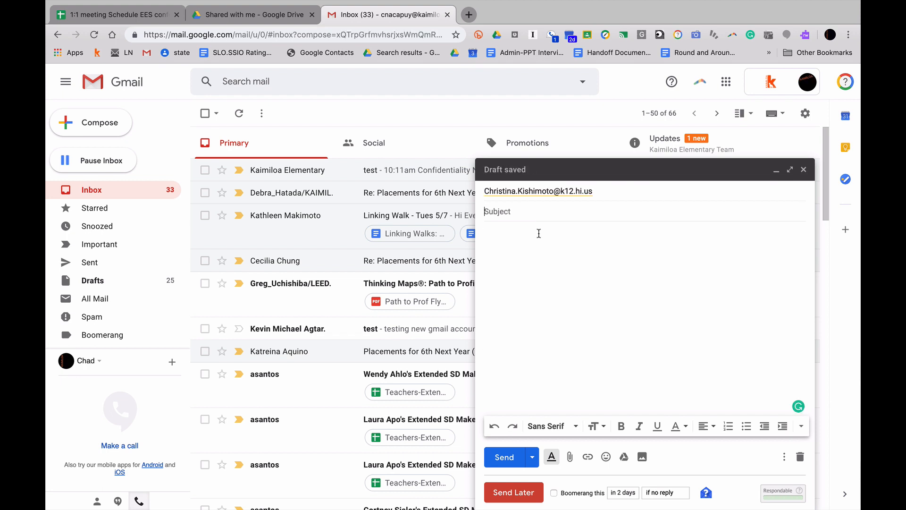
type("thanks for our new gmail account")
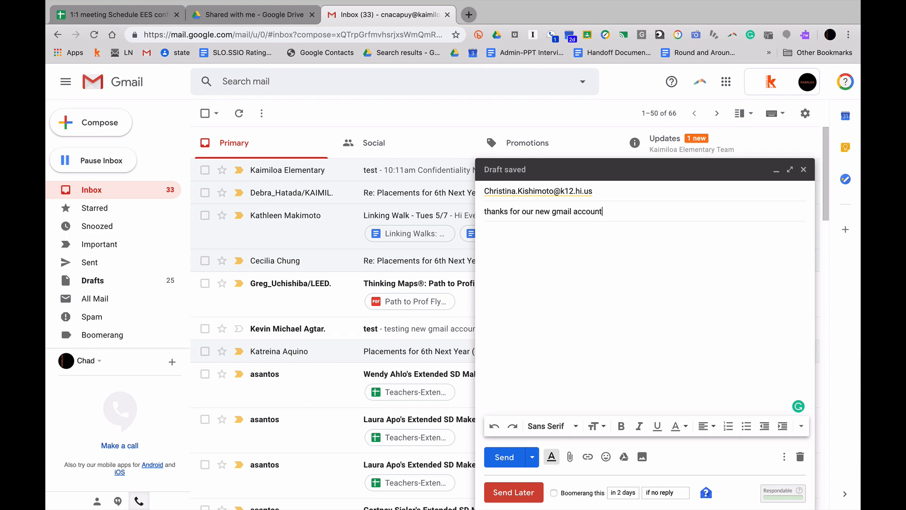
key("Tab")
type("I lovi")
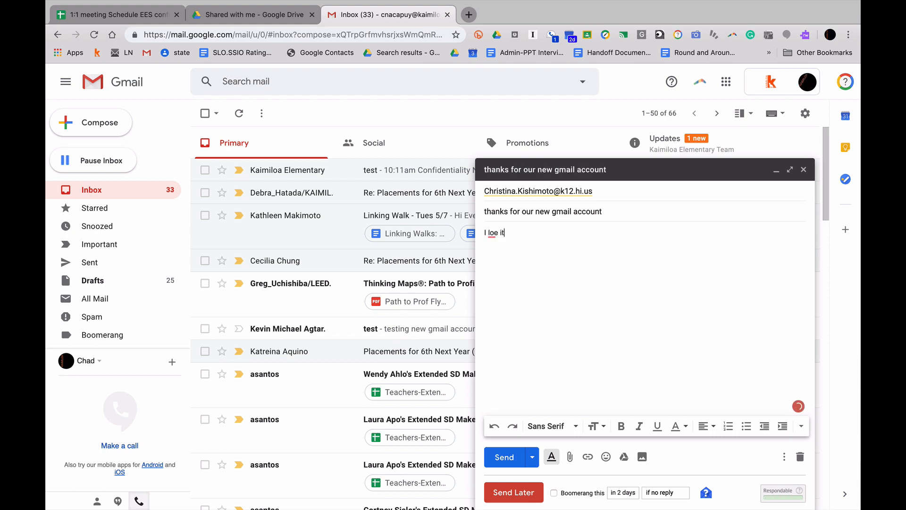
key("BackSpace")
type("e it!!!")
- Send the message, then undo the send so it stays a draft
left_click(504, 457)
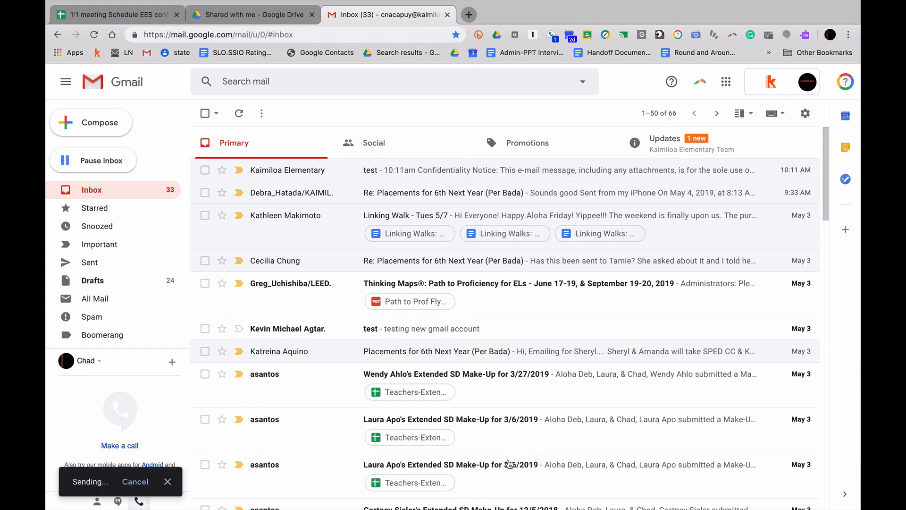
key("z")
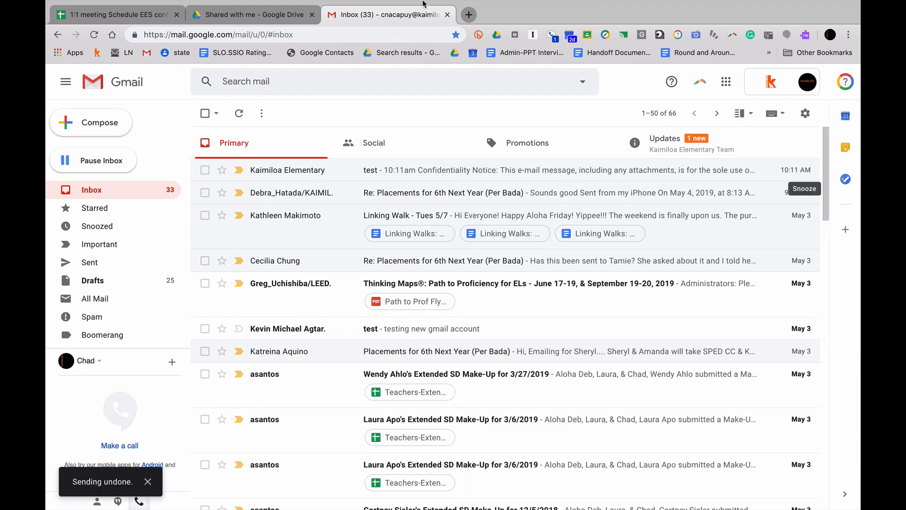
left_click(179, 57)
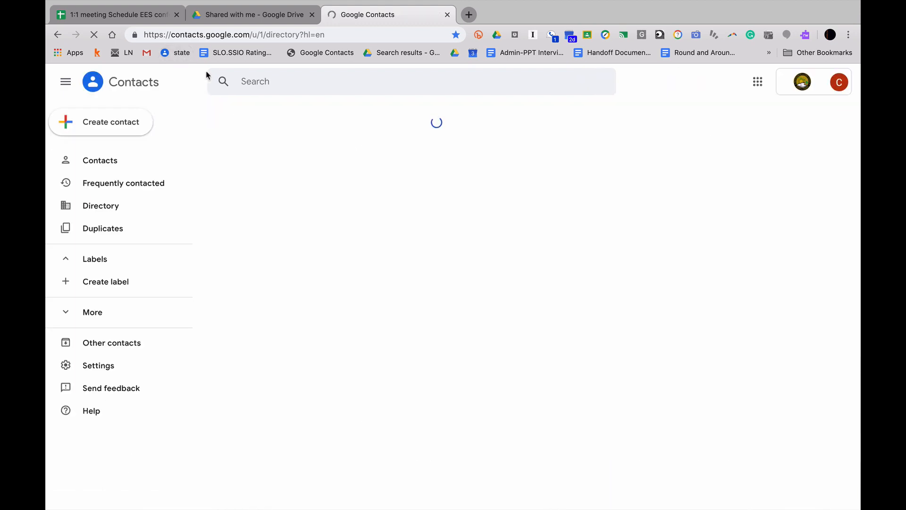
- Select the k12.hi.us staff directory's web address, then move to the other browser window
left_click(267, 34)
key("super+c")
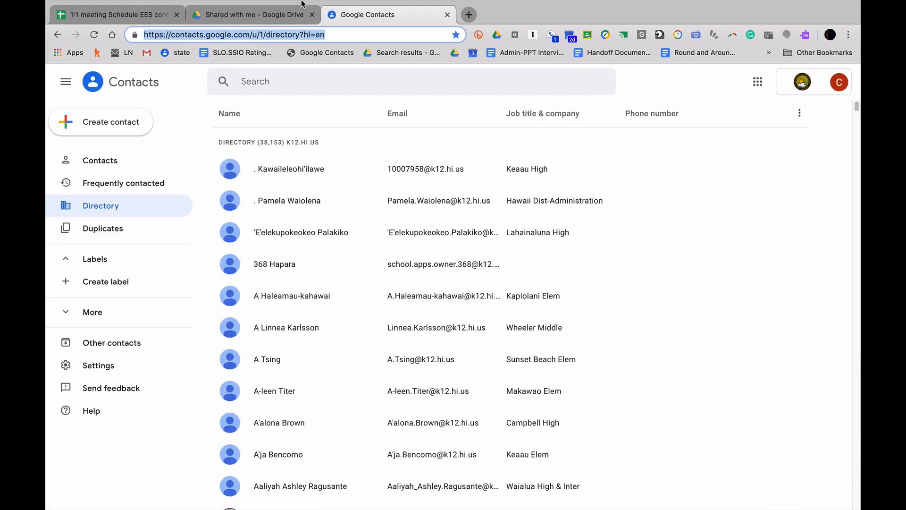
mouse_move(303, 5)
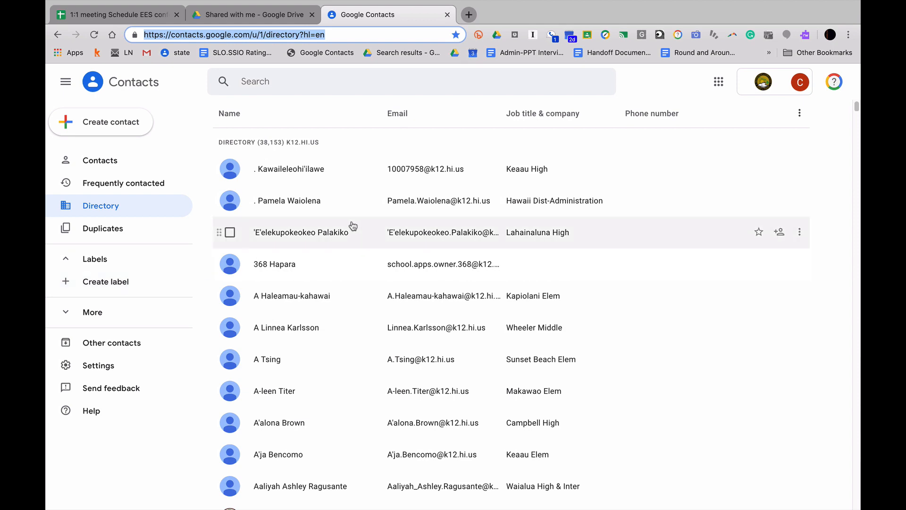
key("ctrl+Right")
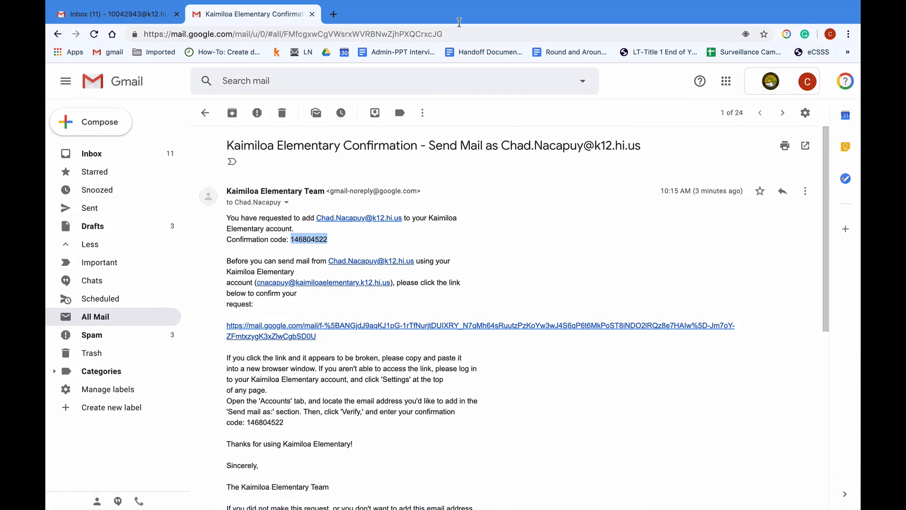
- Switch Chrome to the Kaimiloa profile's window from the People menu
left_click(849, 36)
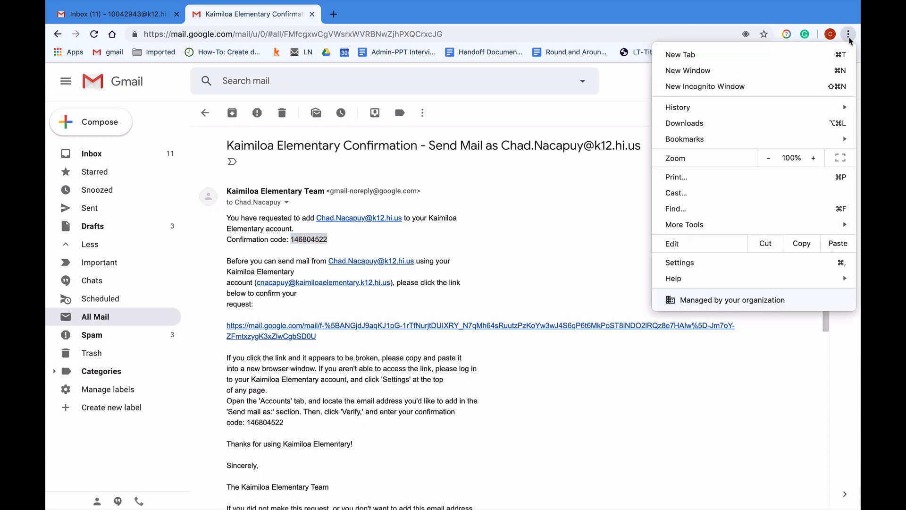
left_click(617, 240)
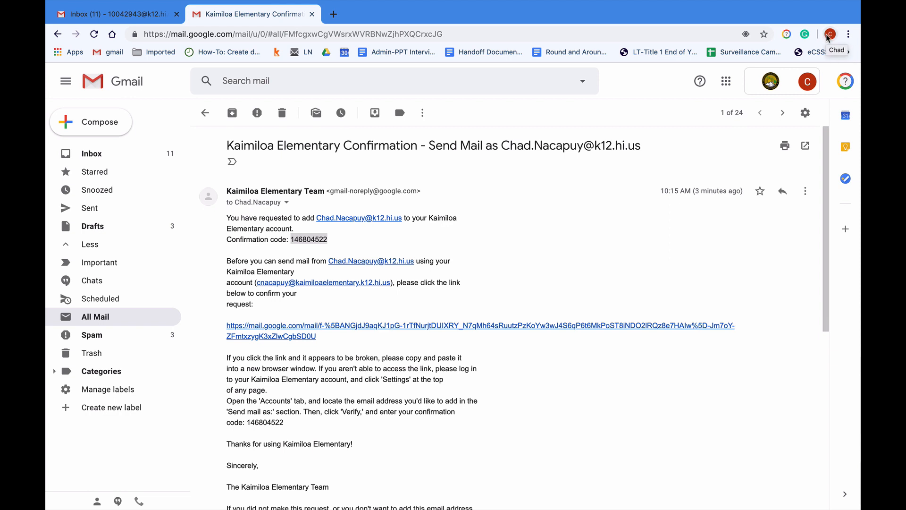
mouse_move(263, 2)
left_click(294, 6)
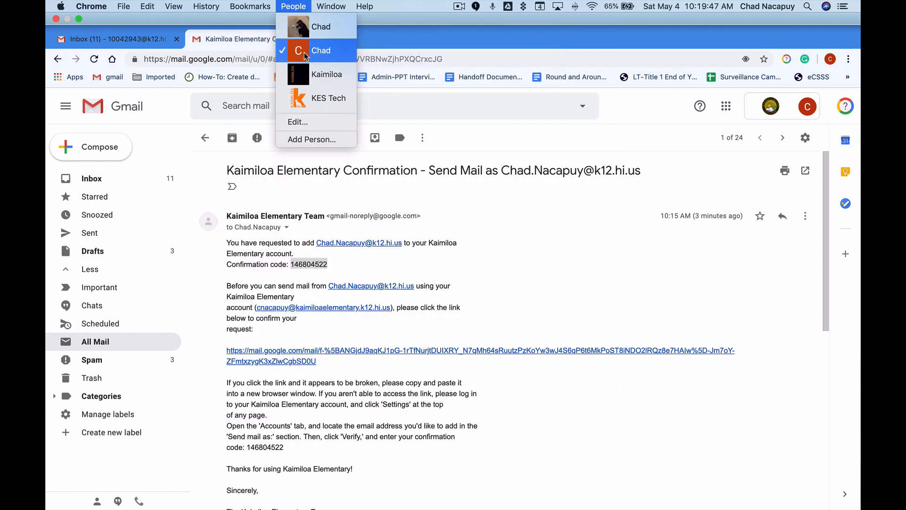
left_click(308, 76)
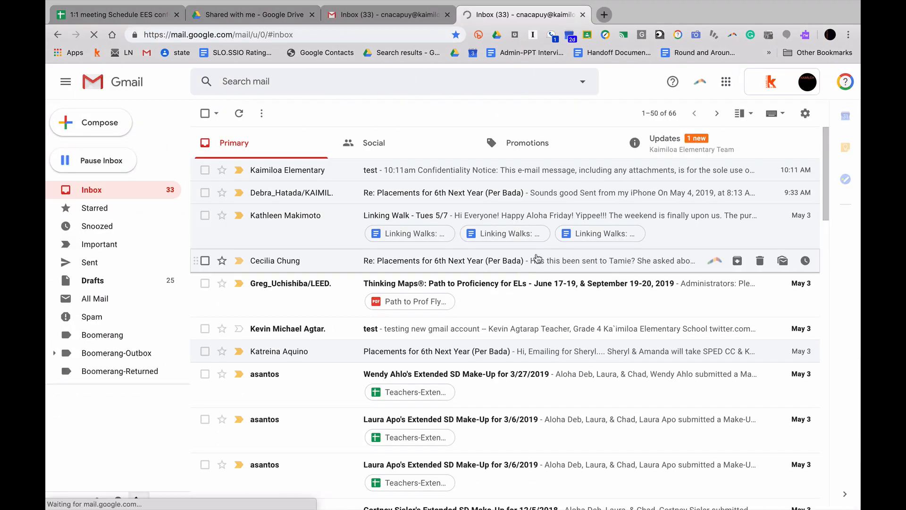
- Launch Contacts from Gmail's Google apps grid and bookmark the page on the bookmarks bar
left_click(726, 82)
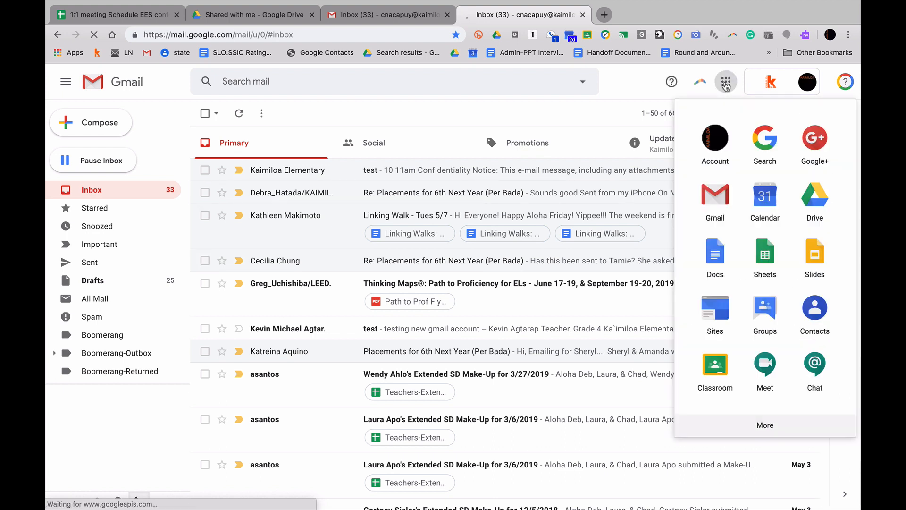
left_click(810, 313)
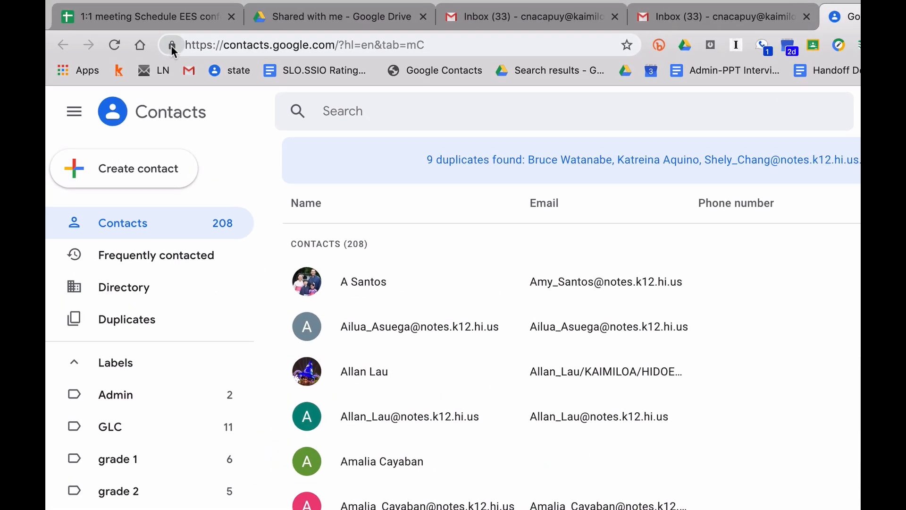
left_click_drag(171, 45, 215, 75)
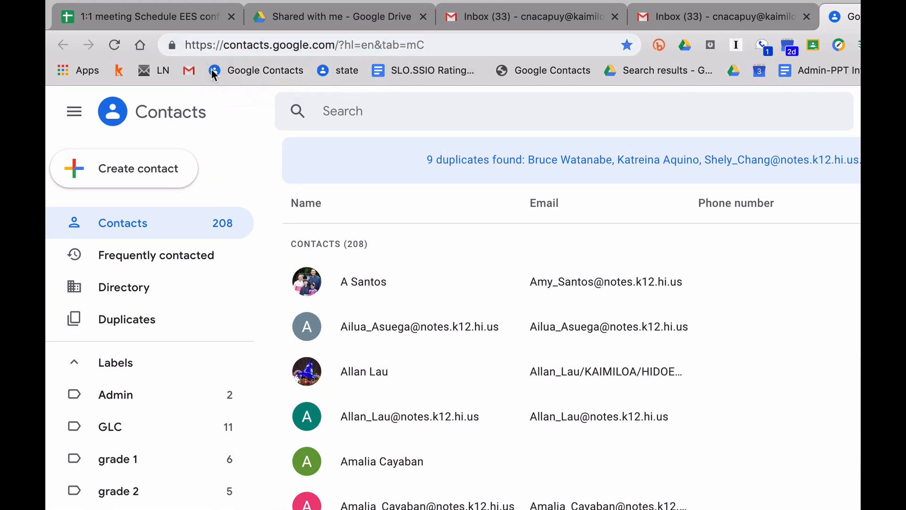
- Paste the staff directory link into the Google Contacts bookmark's edit dialog, then cancel without saving
right_click(274, 75)
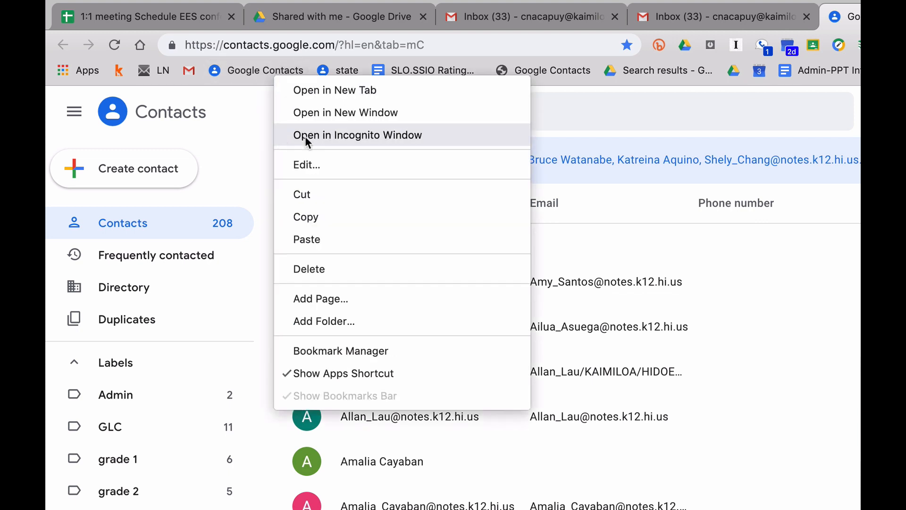
left_click(311, 157)
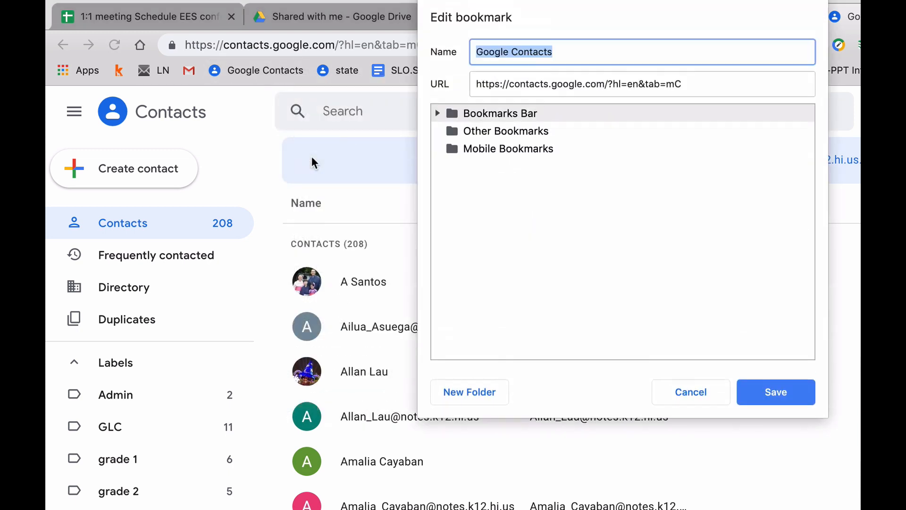
triple_click(592, 85)
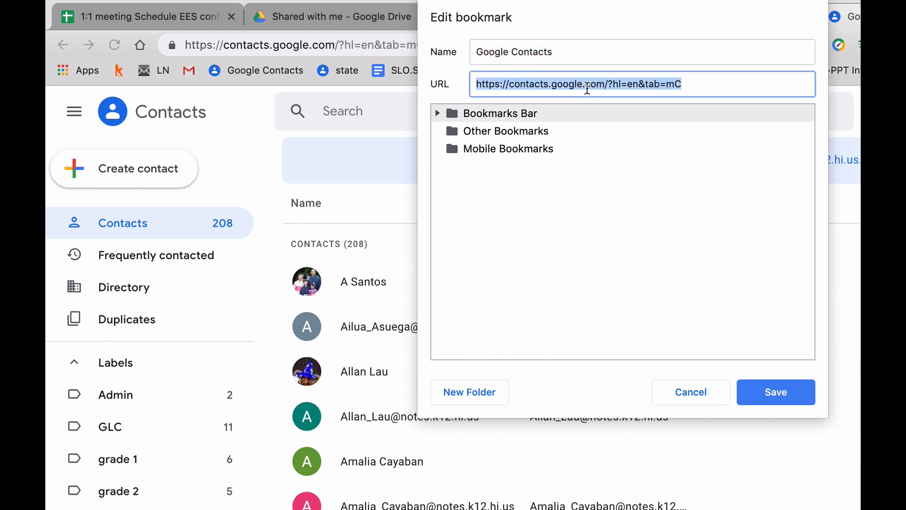
key("super+v")
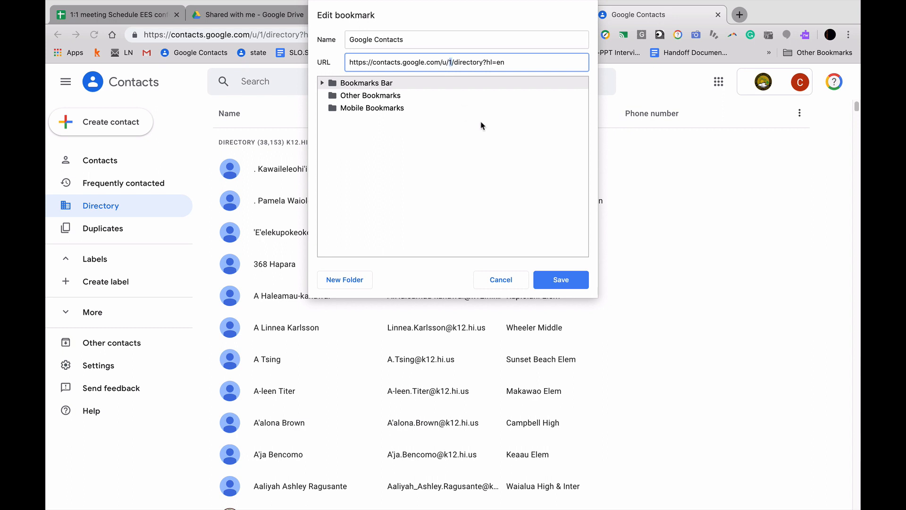
left_click(501, 280)
mouse_move(409, 4)
left_click(297, 6)
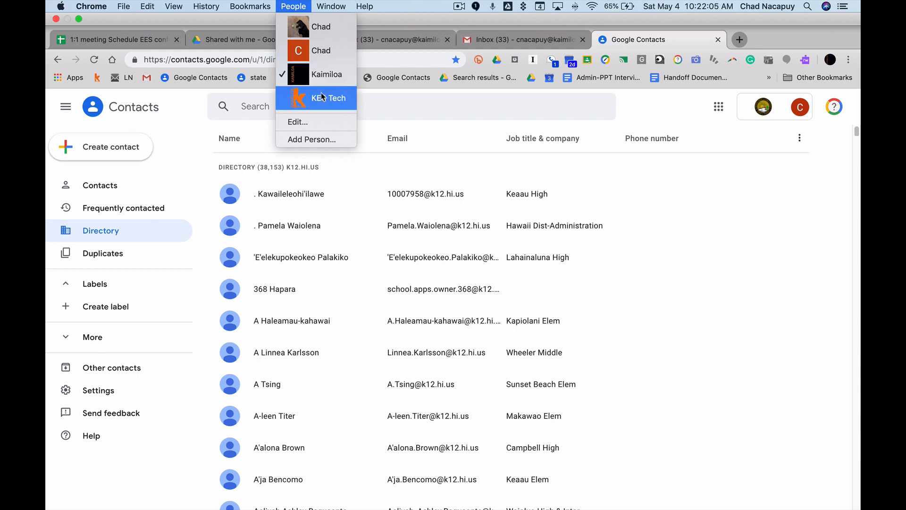
- Change the Google Contacts bookmark URL to contacts.google.com/u/1/directory?hl=en and save it
left_click(211, 79)
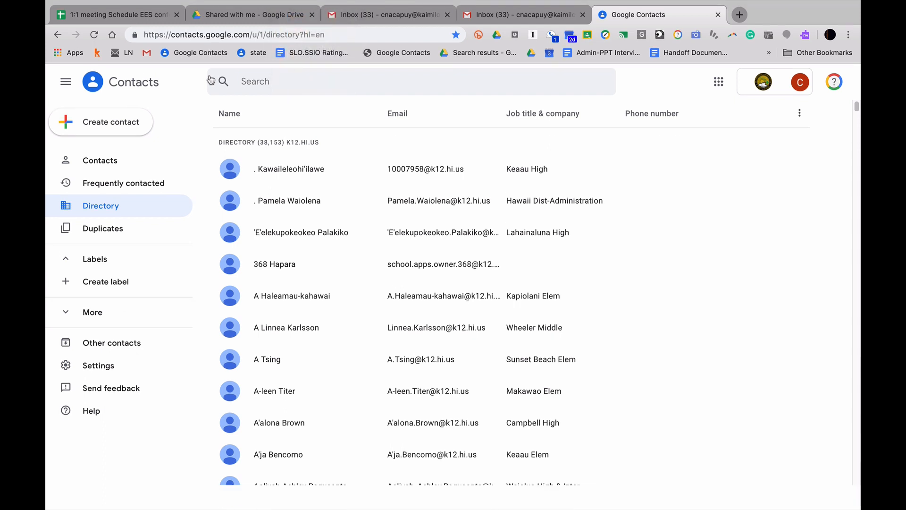
right_click(196, 54)
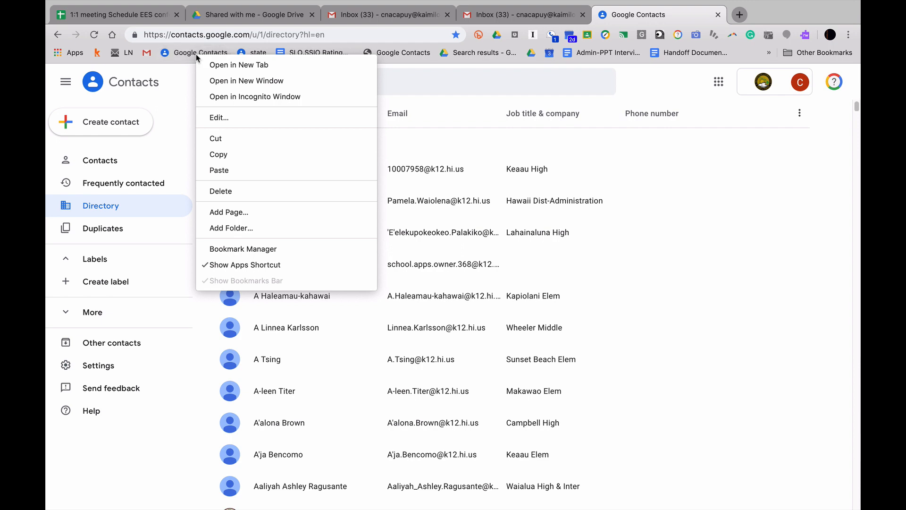
left_click(217, 116)
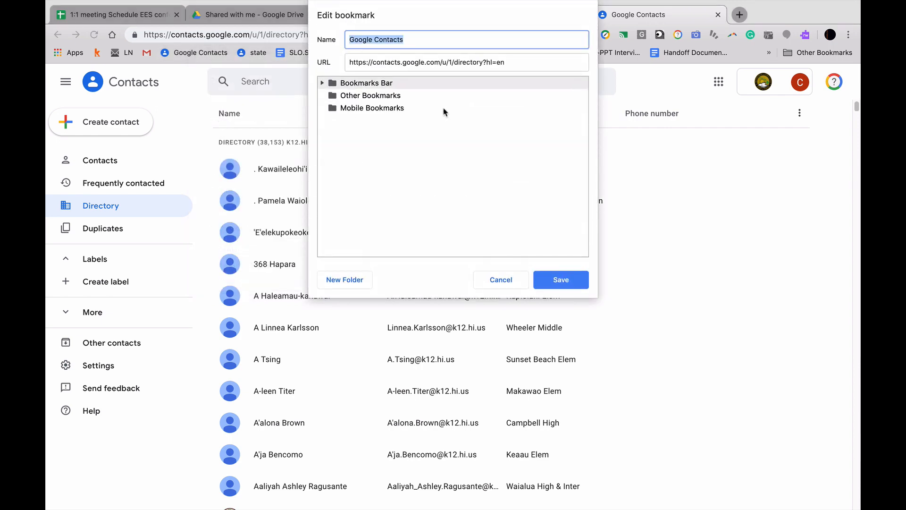
left_click(451, 62)
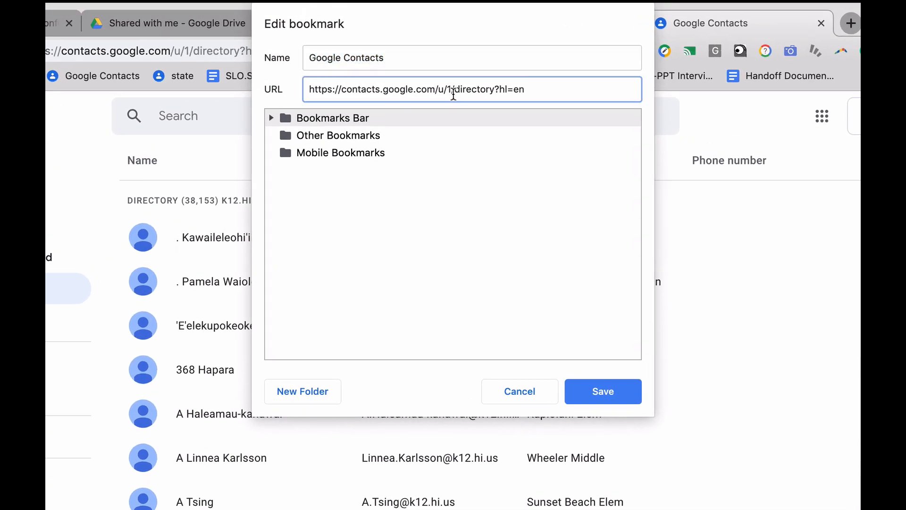
key("BackSpace")
type("0")
key("BackSpace")
type("3")
key("BackSpace")
type("1")
left_click(596, 380)
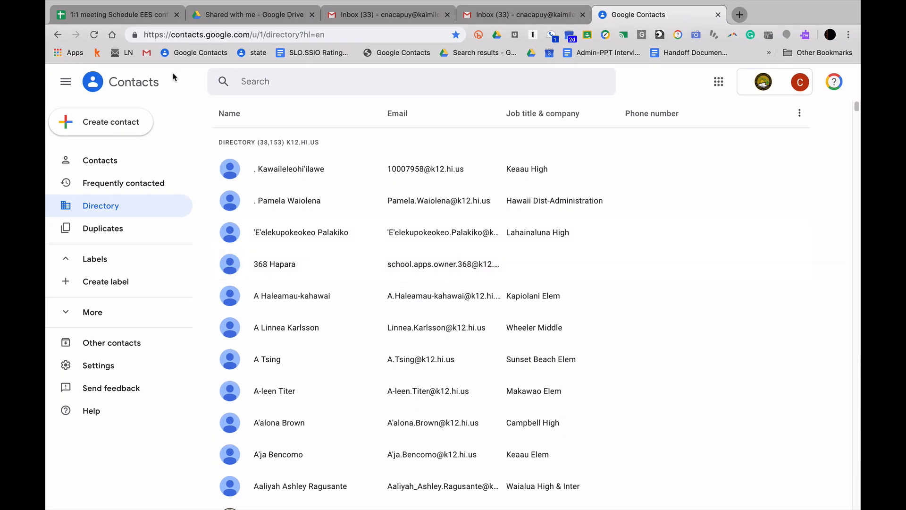
left_click(142, 57)
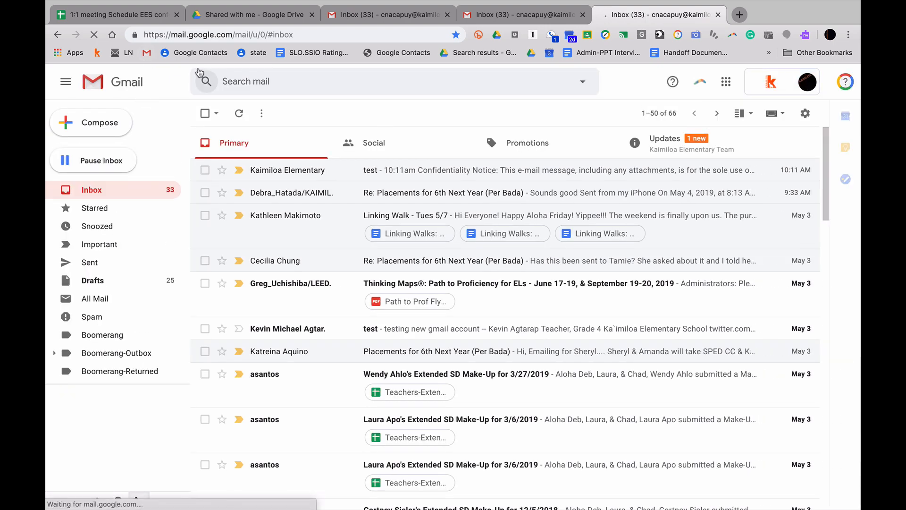
left_click(192, 53)
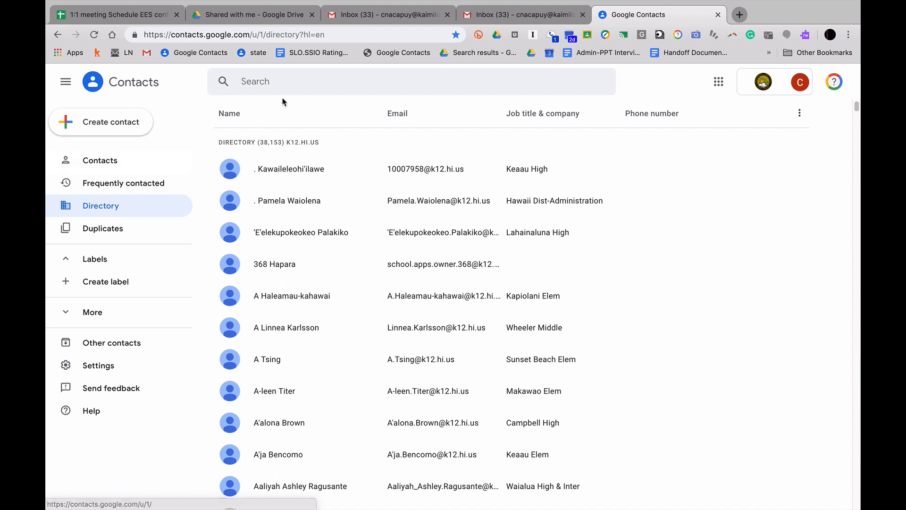
- Search the staff directory for a colleague's name, close the 368 Hapara card, and return to Gmail
left_click(294, 86)
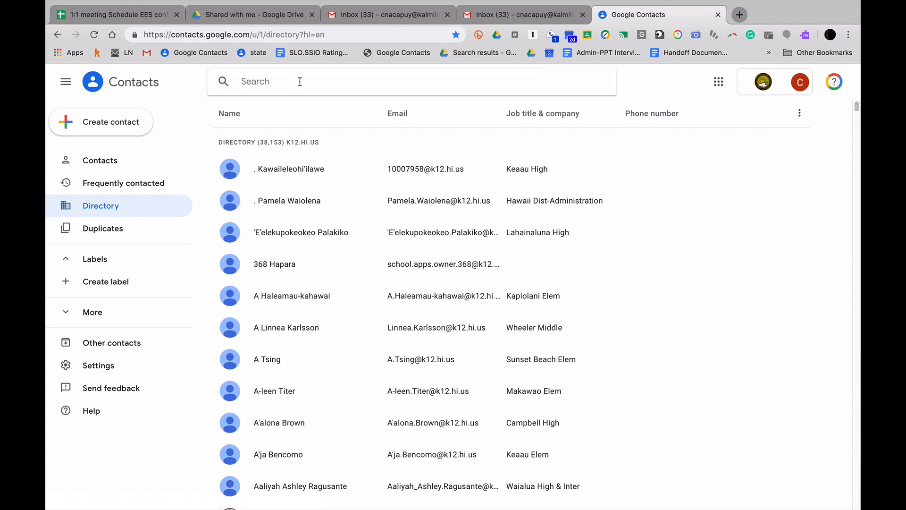
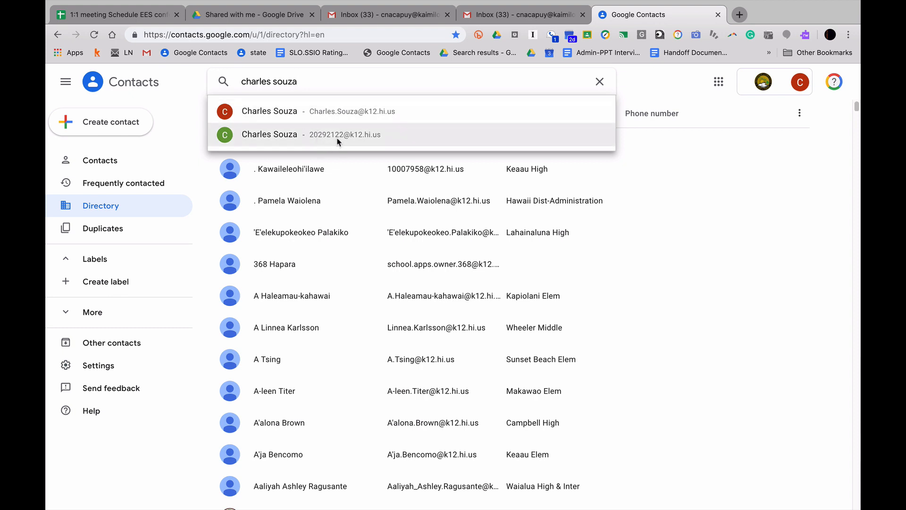
left_click(685, 264)
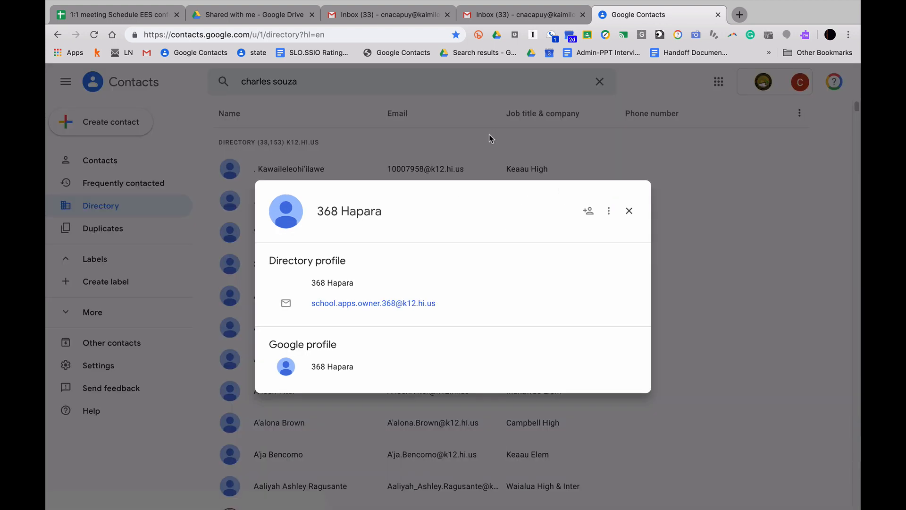
left_click(629, 212)
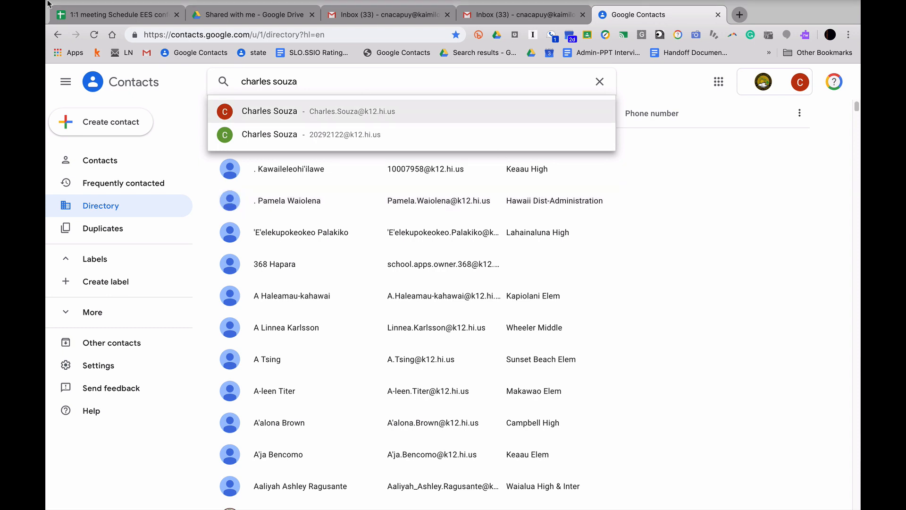
left_click(146, 53)
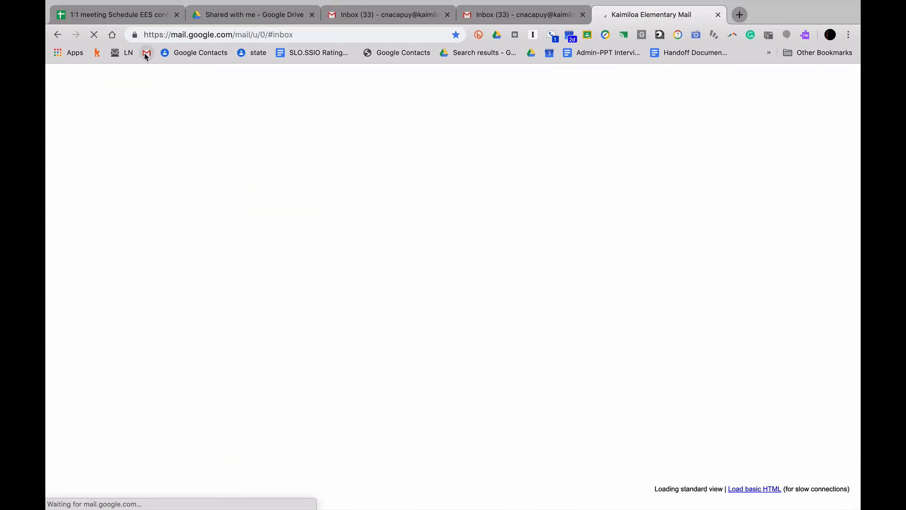